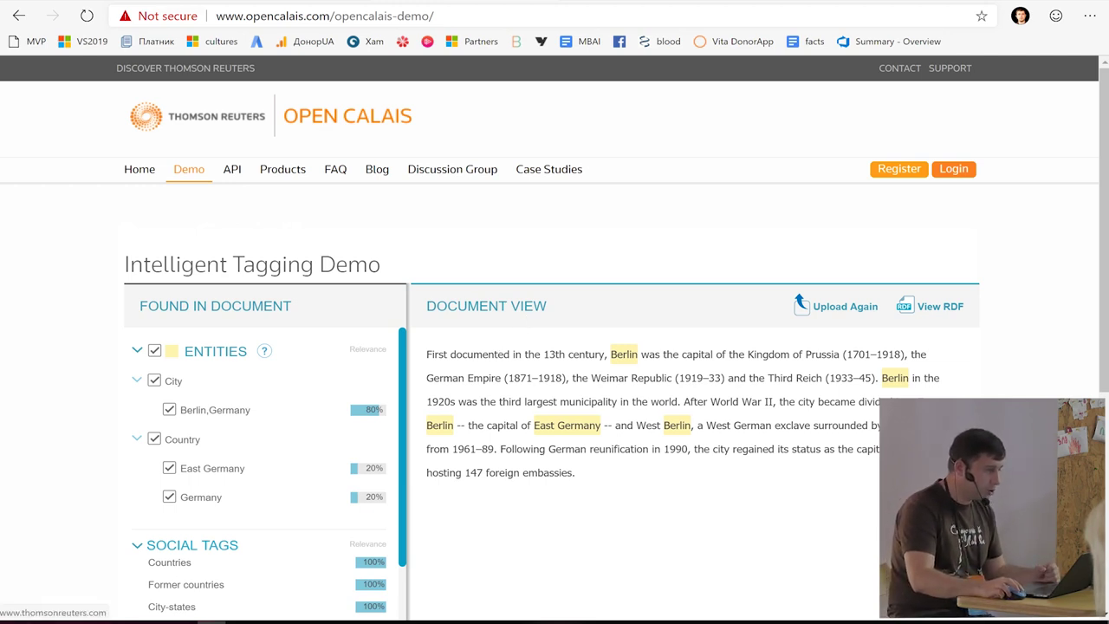
- Glance at the DBpedia Spotlight demo, return to Open Calais, then switch to the LUIS My Apps list
left_click(697, 0)
left_click(485, 0)
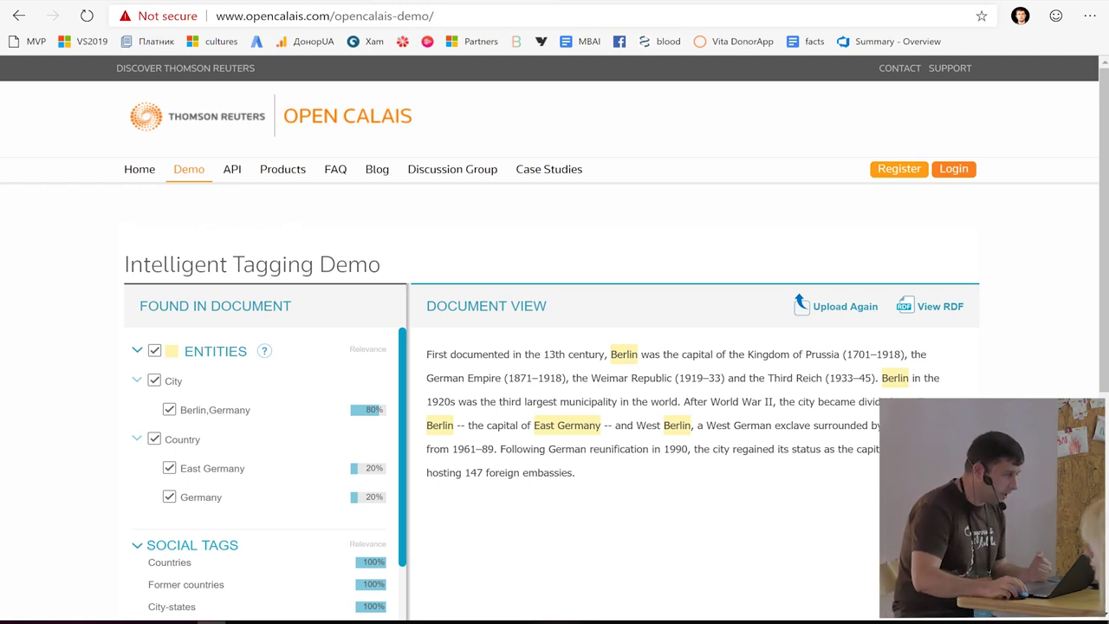
key("alt+Tab")
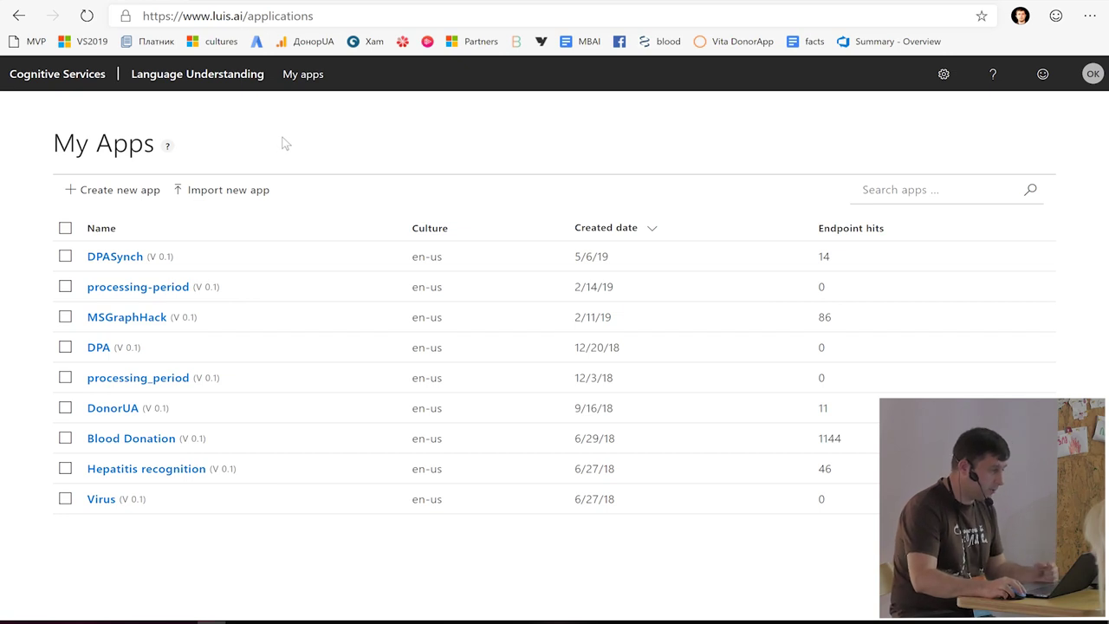
- Create a new LUIS app named 'twst', dismiss its tutorial and go to its Build section
left_click(121, 190)
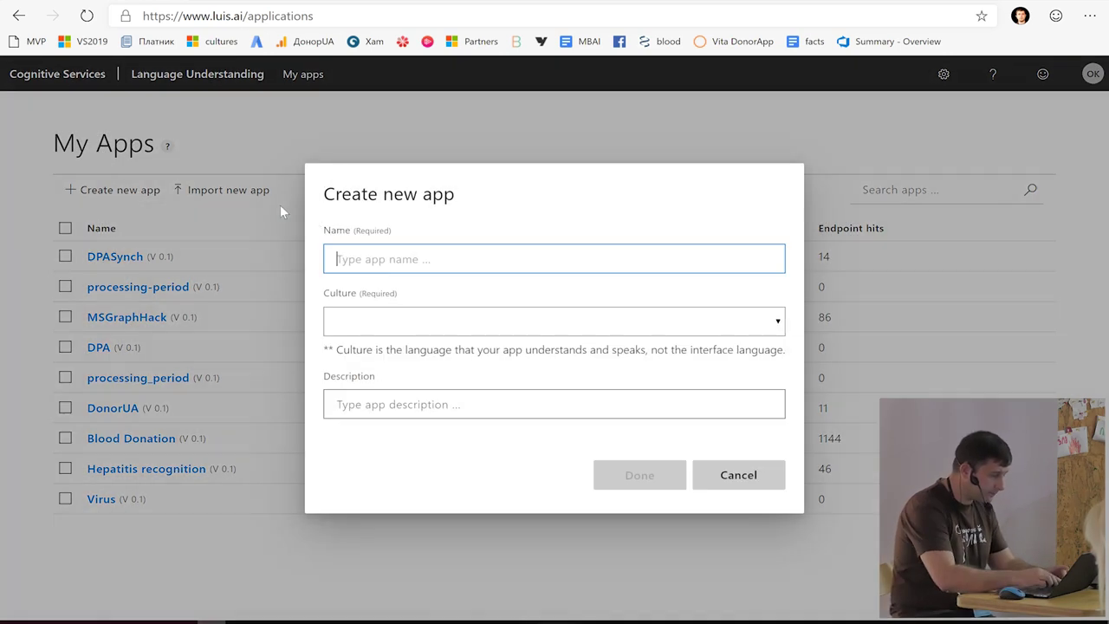
type("twst")
key("Return")
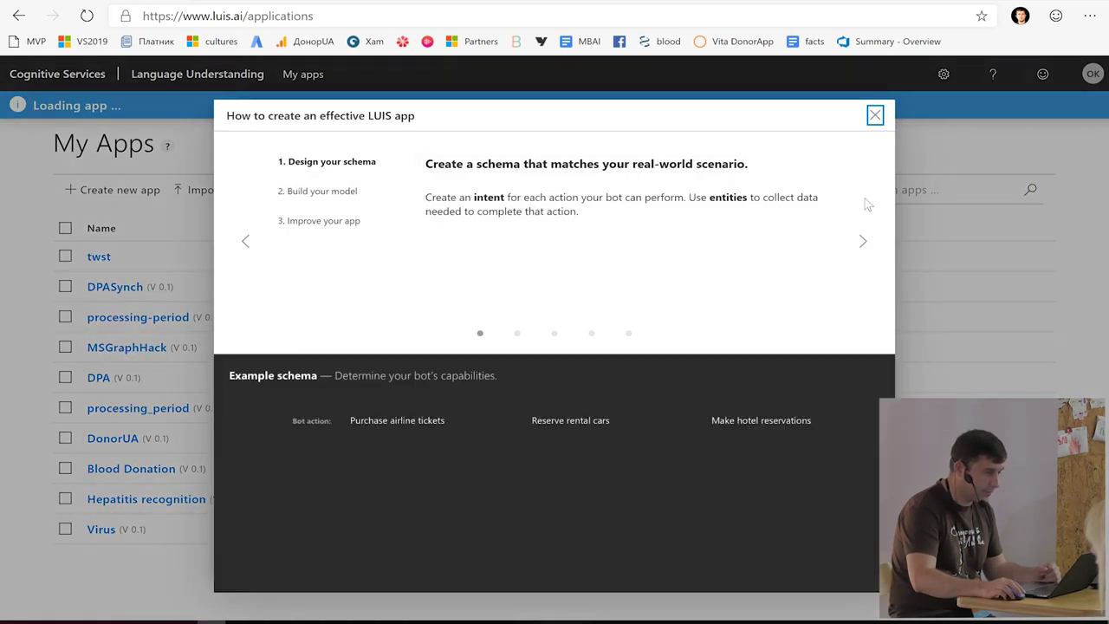
left_click(873, 117)
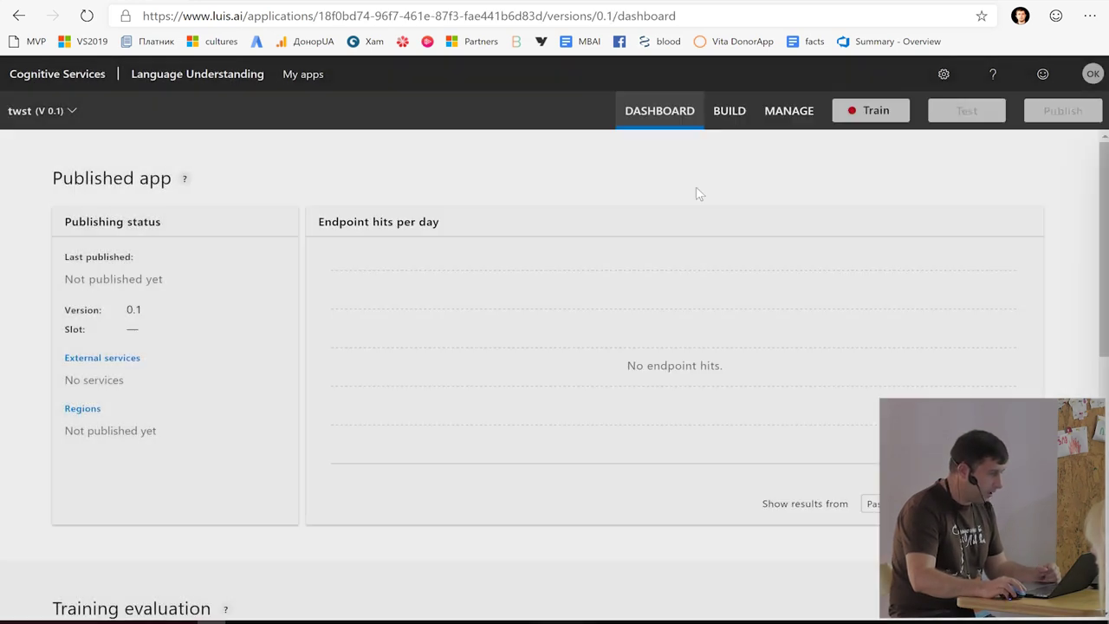
left_click(726, 117)
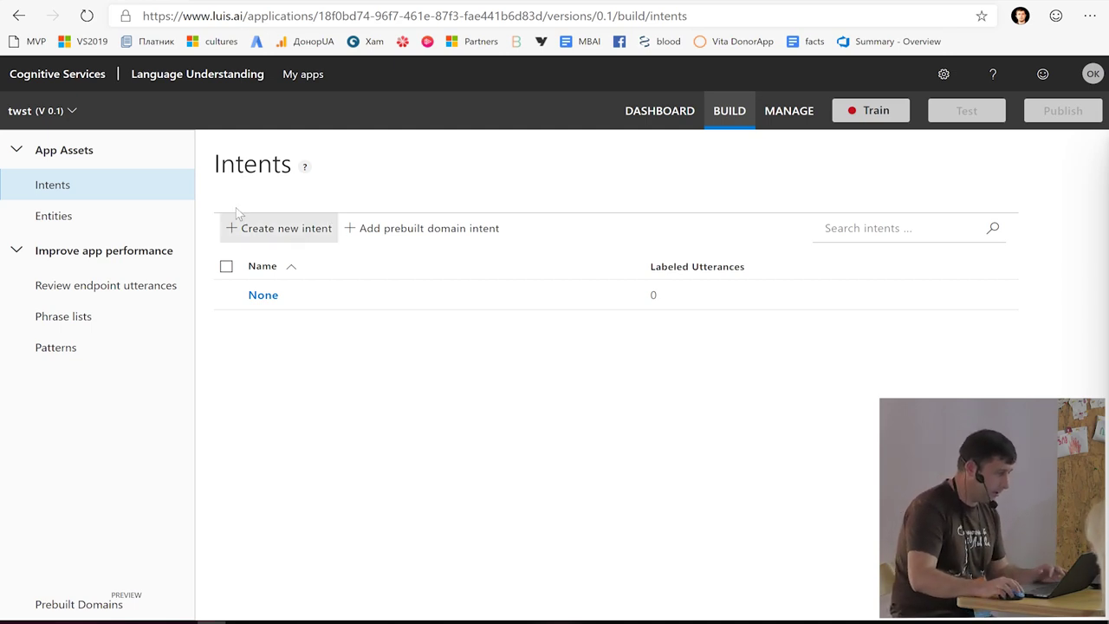
- Create the BookFlight intent in the twst app, then go to its empty Entities list
left_click(251, 228)
type("B")
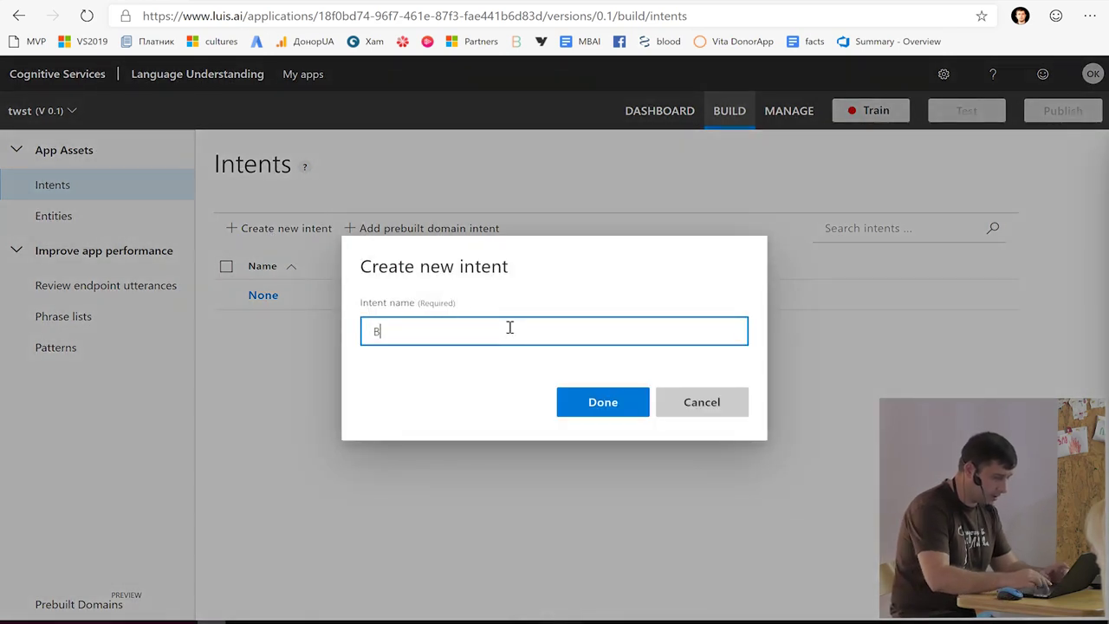
type("ookFlight")
key("Return")
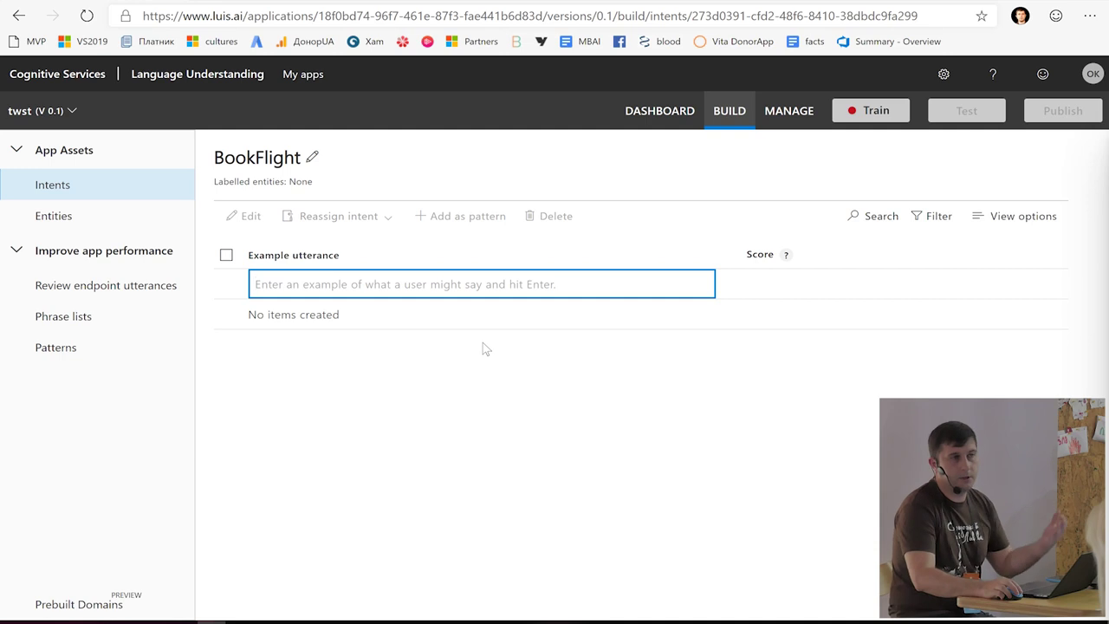
left_click(490, 361)
left_click(388, 287)
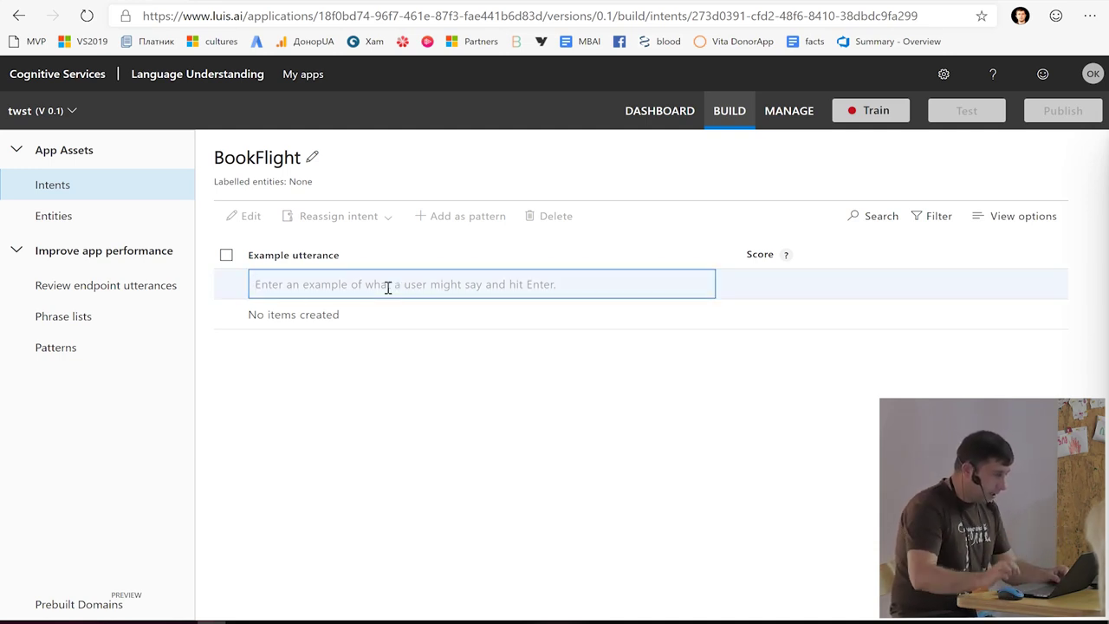
left_click(149, 224)
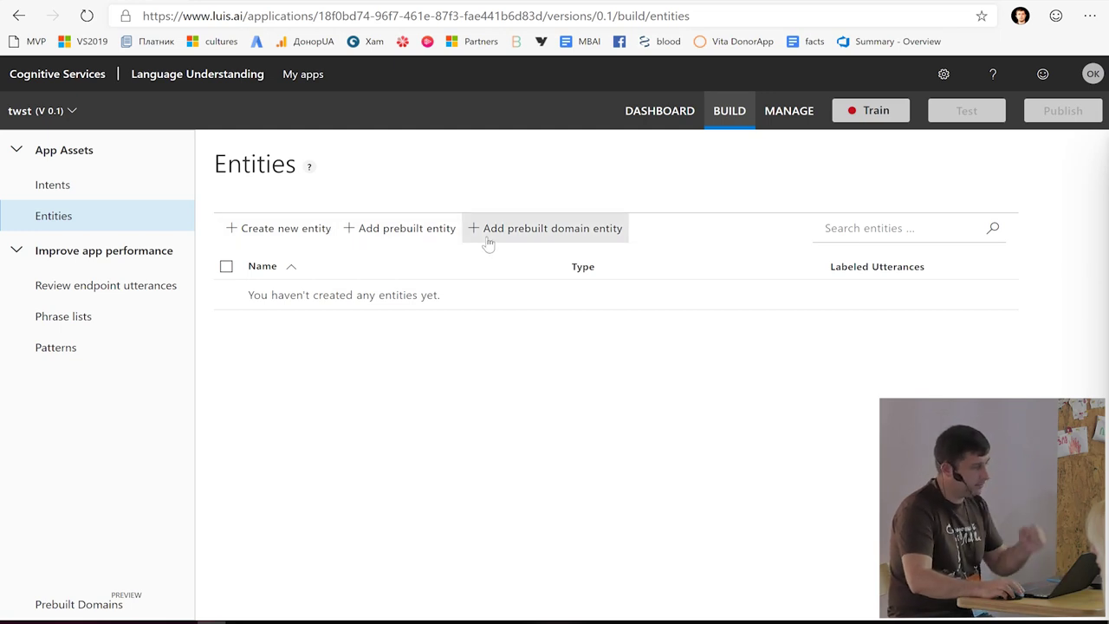
- Add the prebuilt age, email and money entities to the twst app
left_click(396, 230)
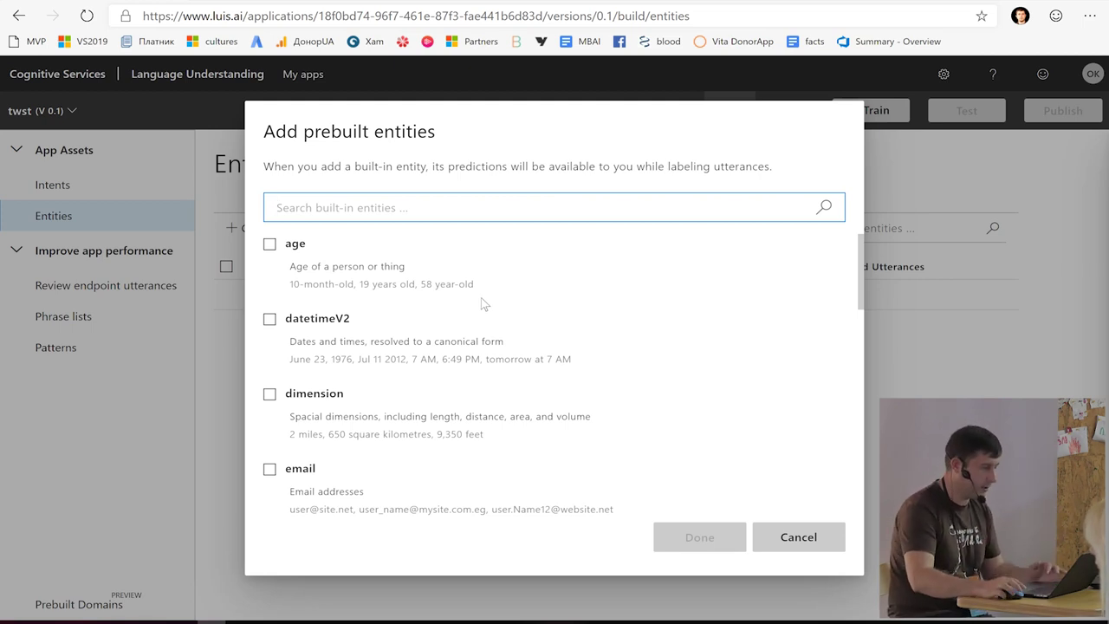
left_click(275, 246)
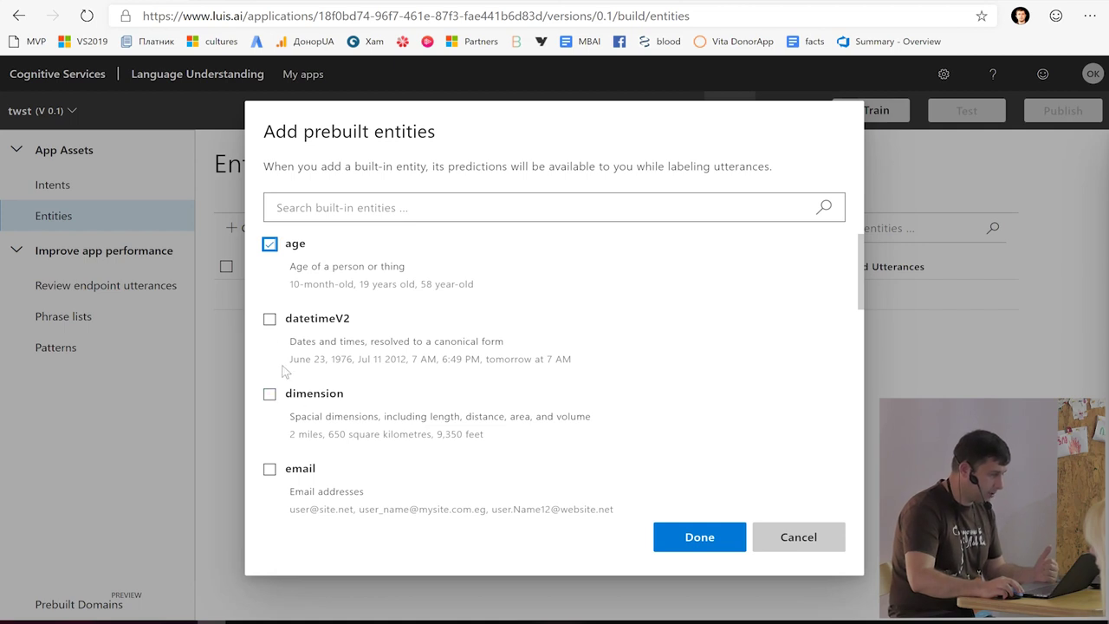
left_click(269, 468)
scroll(338, 433, "down", 2)
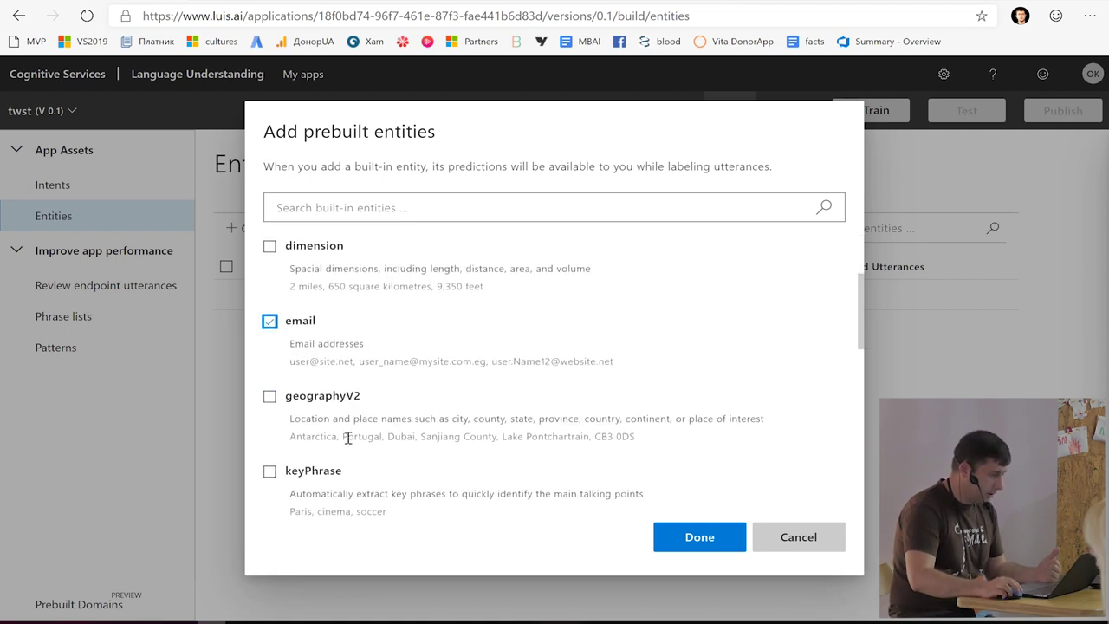
scroll(337, 438, "down", 1)
left_click(270, 471)
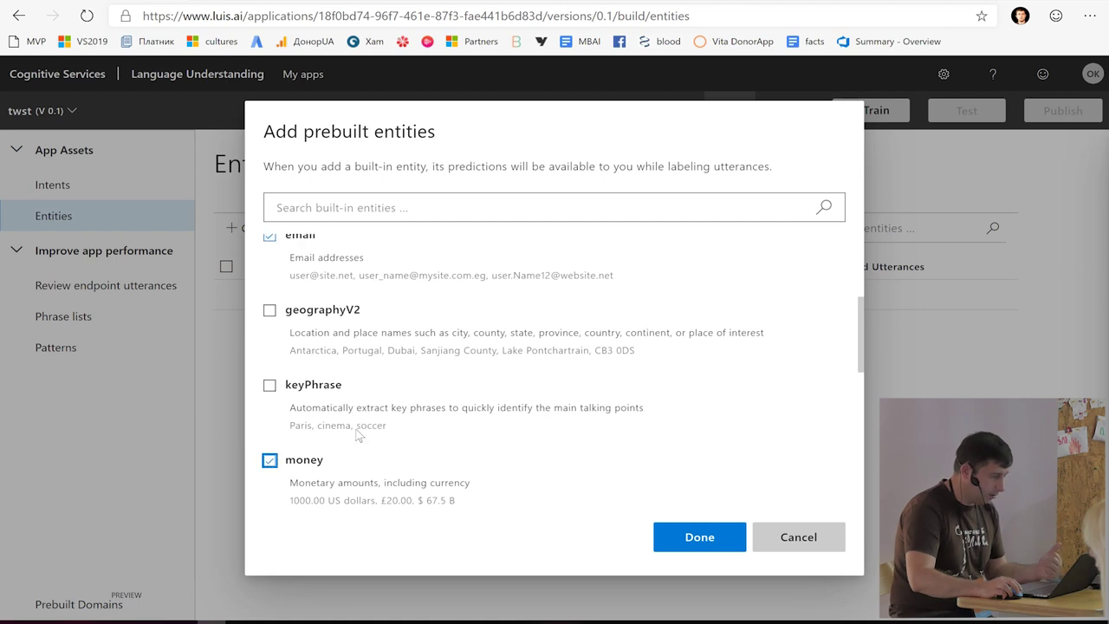
scroll(359, 433, "down", 3)
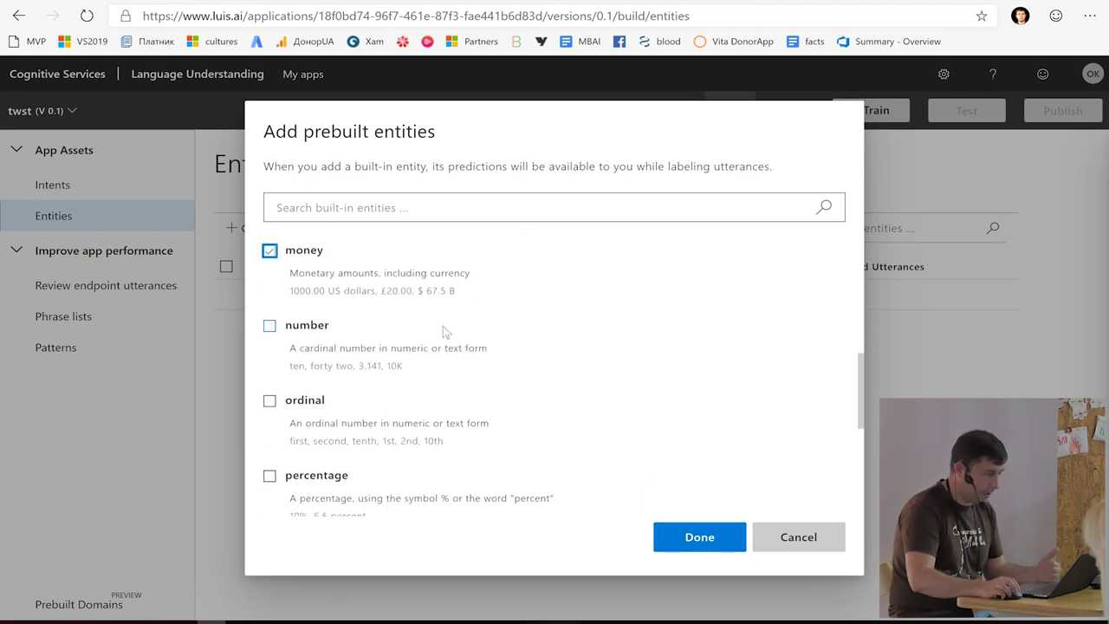
scroll(443, 325, "down", 5)
left_click(726, 525)
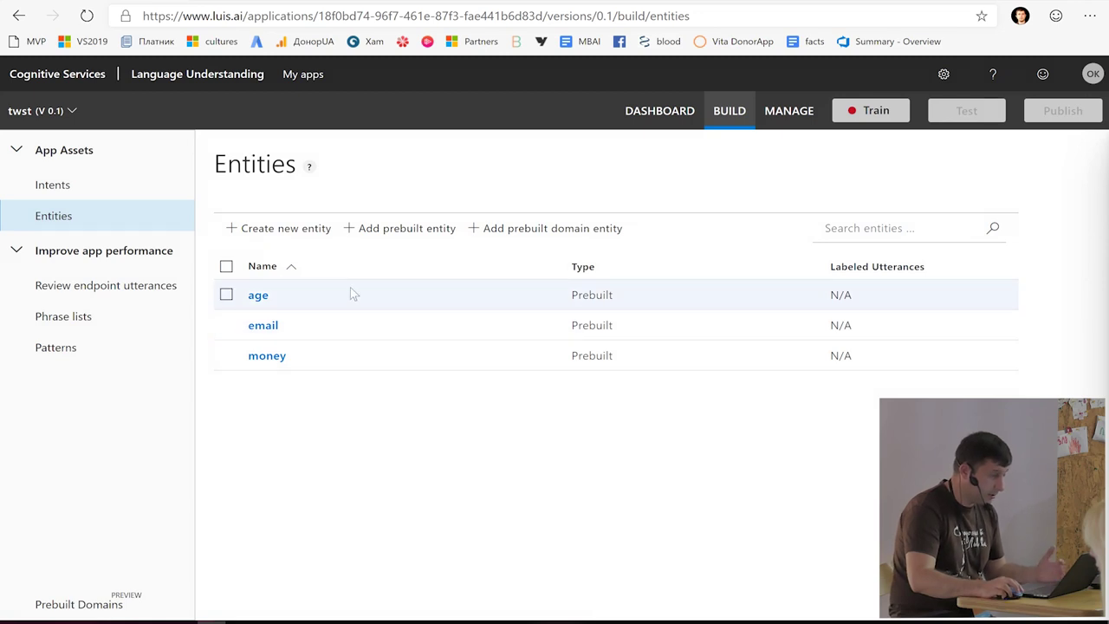
left_click(258, 227)
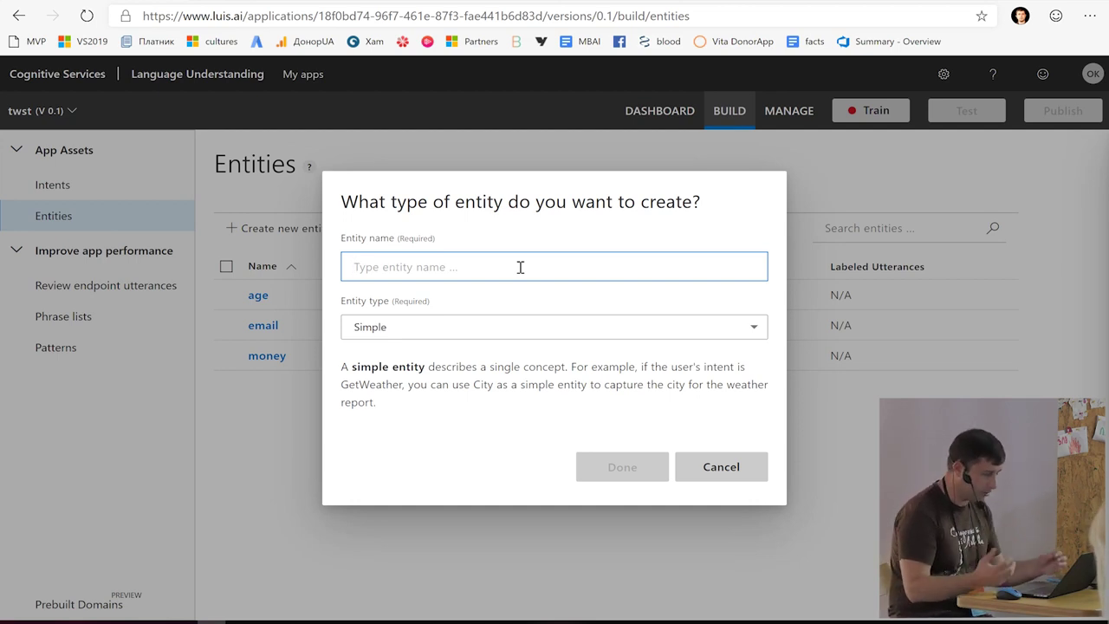
- Create three Simple entities named From, To and NumberOfTickets
type("From")
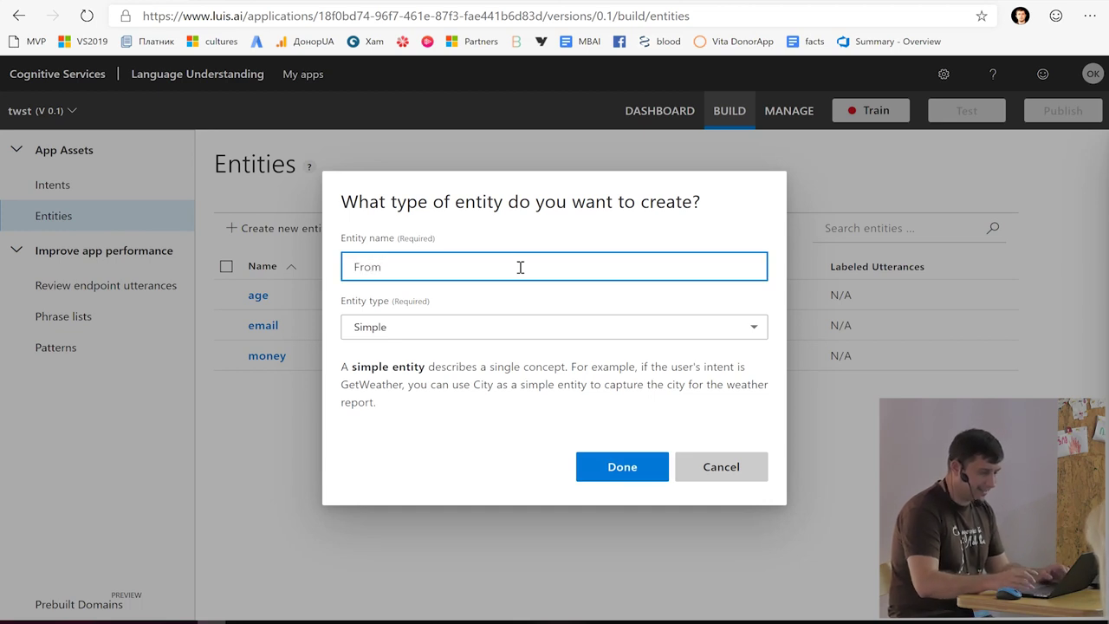
key("Return")
left_click(330, 227)
type("To")
key("Return")
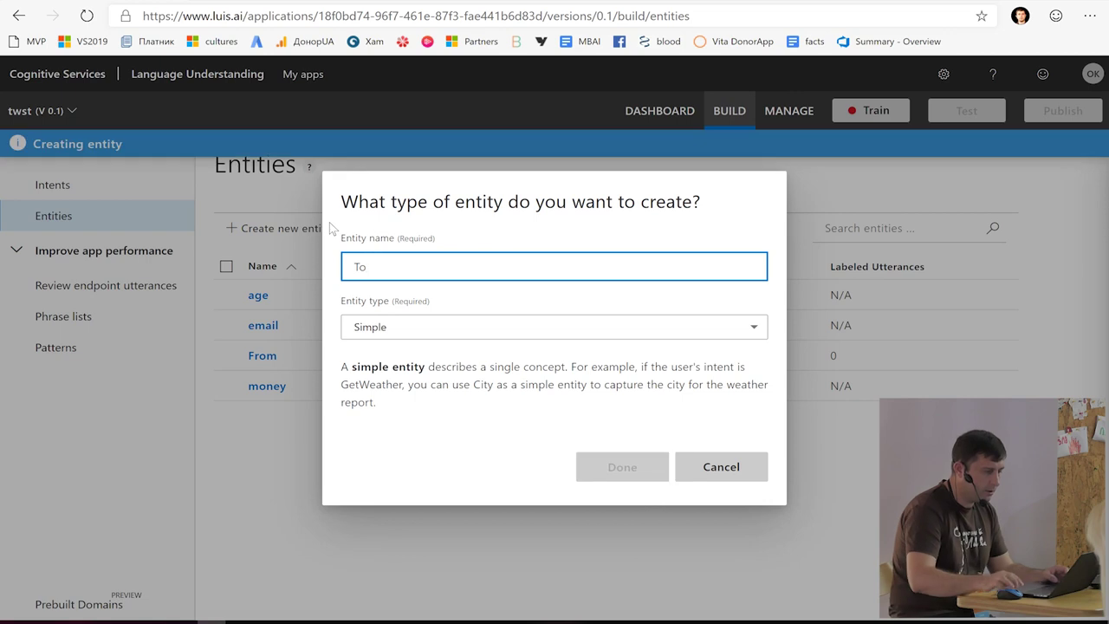
left_click(294, 228)
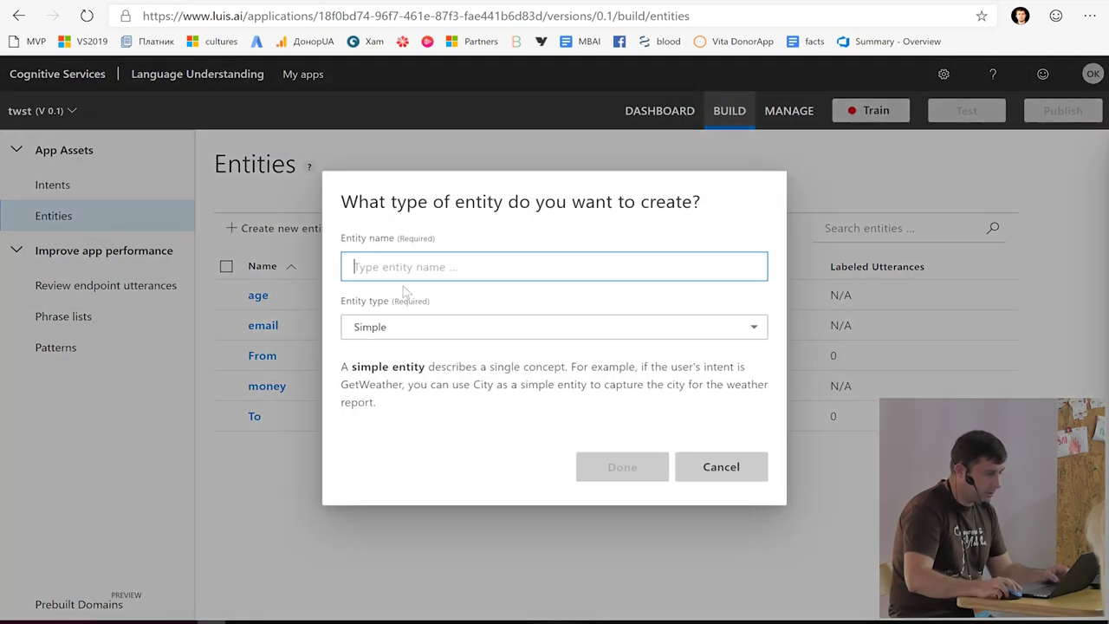
type("Num")
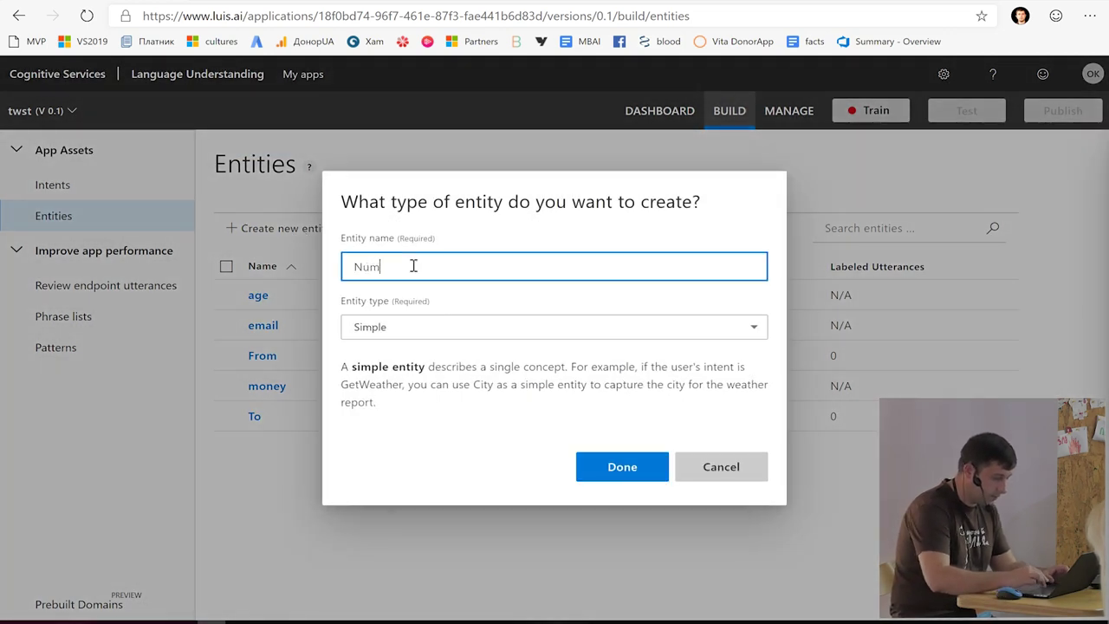
type("berOfTickets")
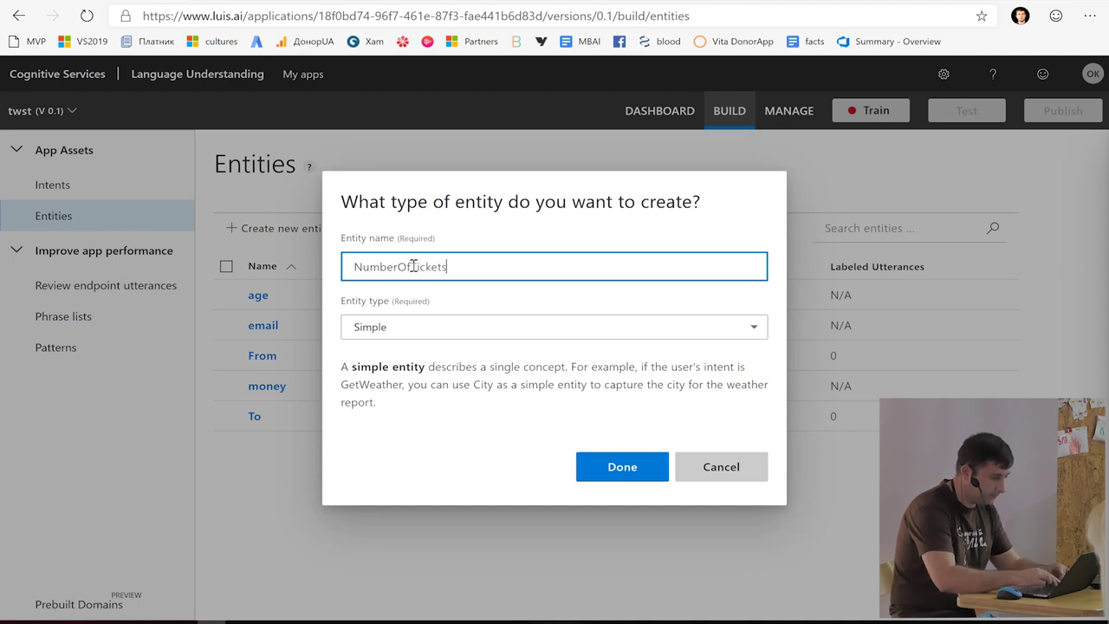
key("Return")
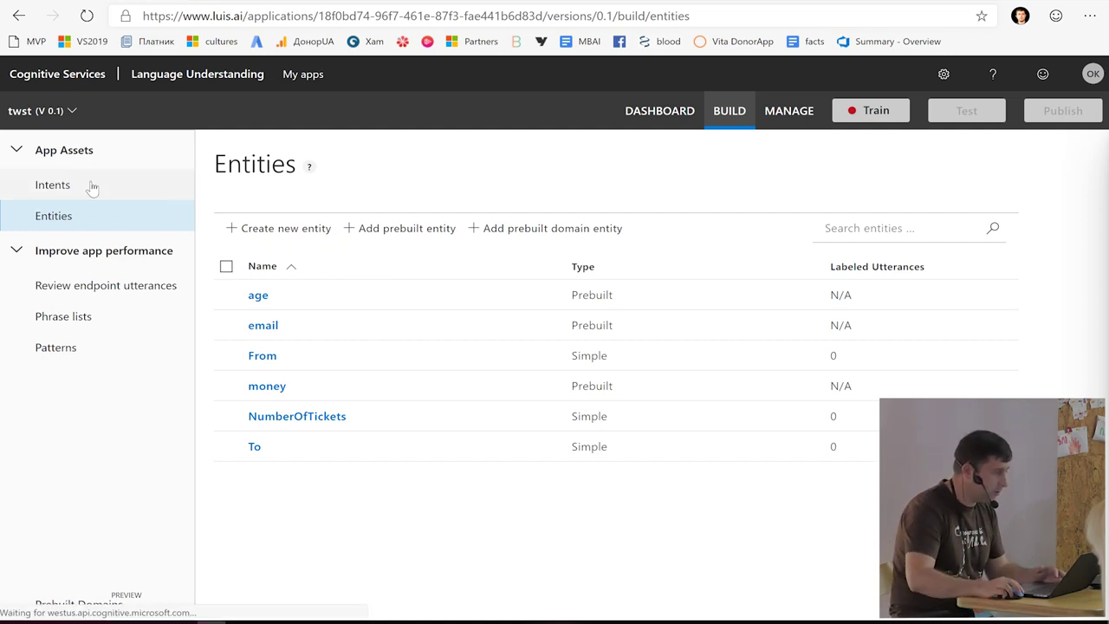
left_click(121, 184)
- Add the BookFlight example 'Please book me a flight from London to Kyiv for 2 persons' with an email address
left_click(305, 296)
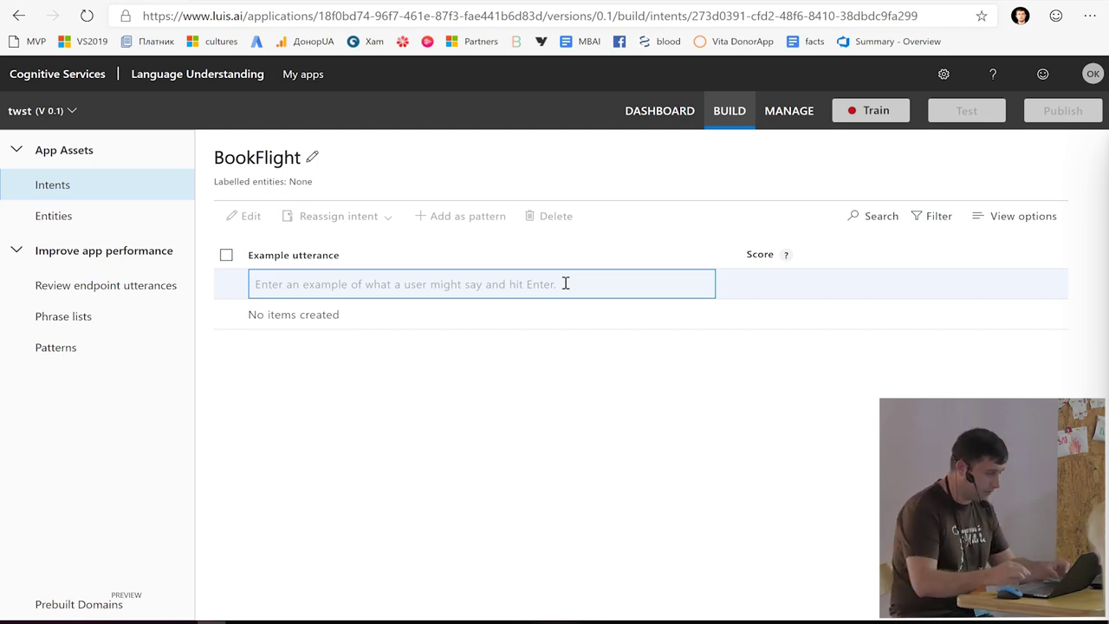
type("Please")
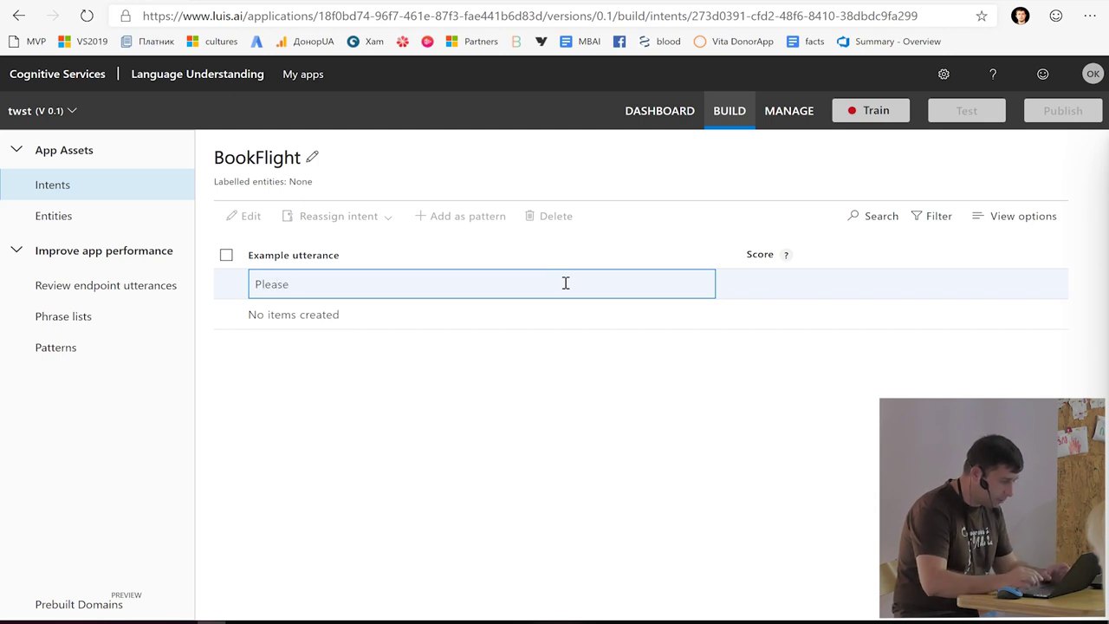
type(" book me a flight from London ")
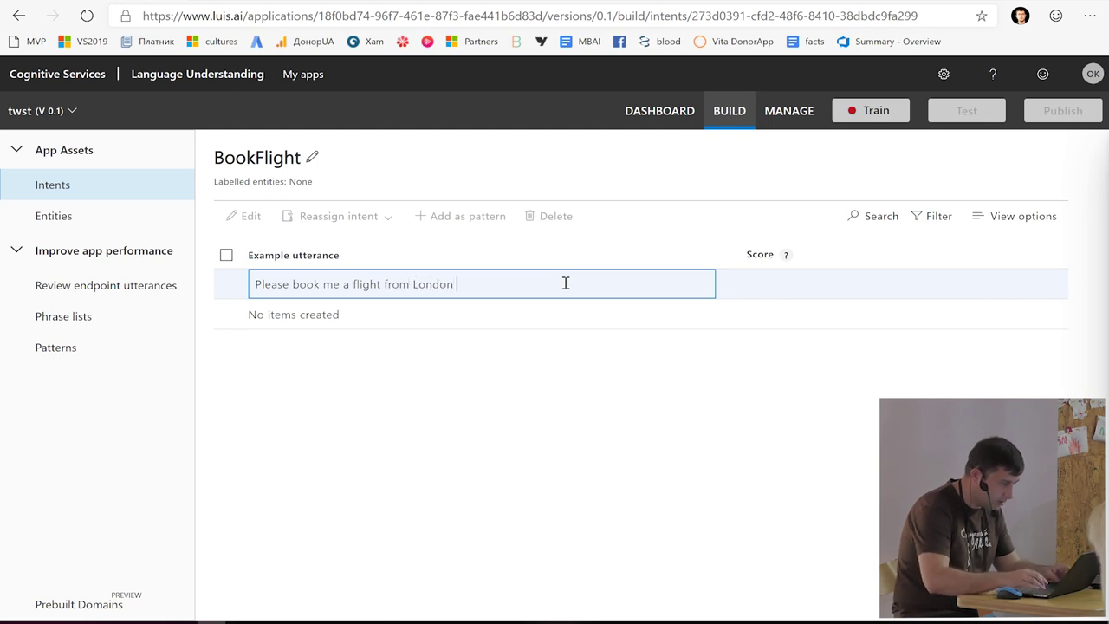
type("to Lyi")
key("ctrl+shift+Left")
type("Kyiv")
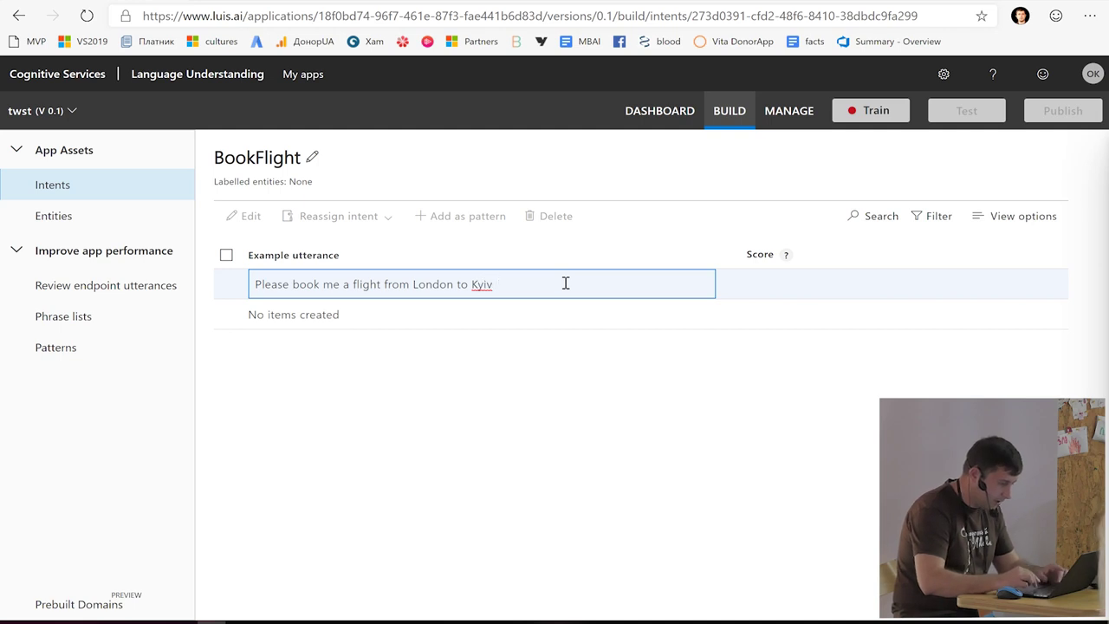
type(" for 2 persons")
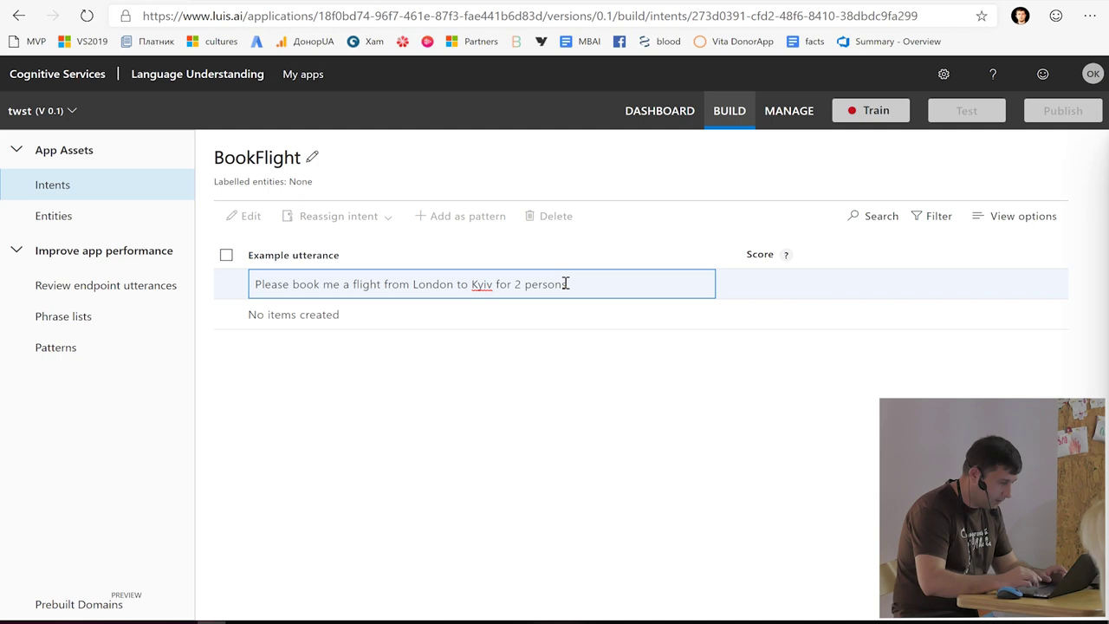
type(". M")
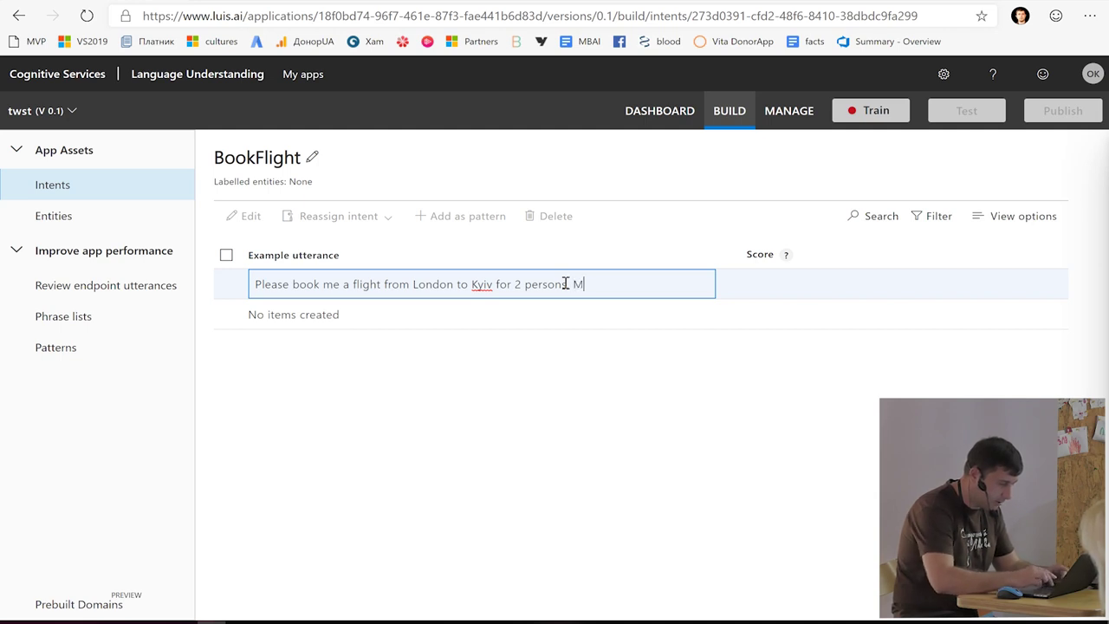
key("Return")
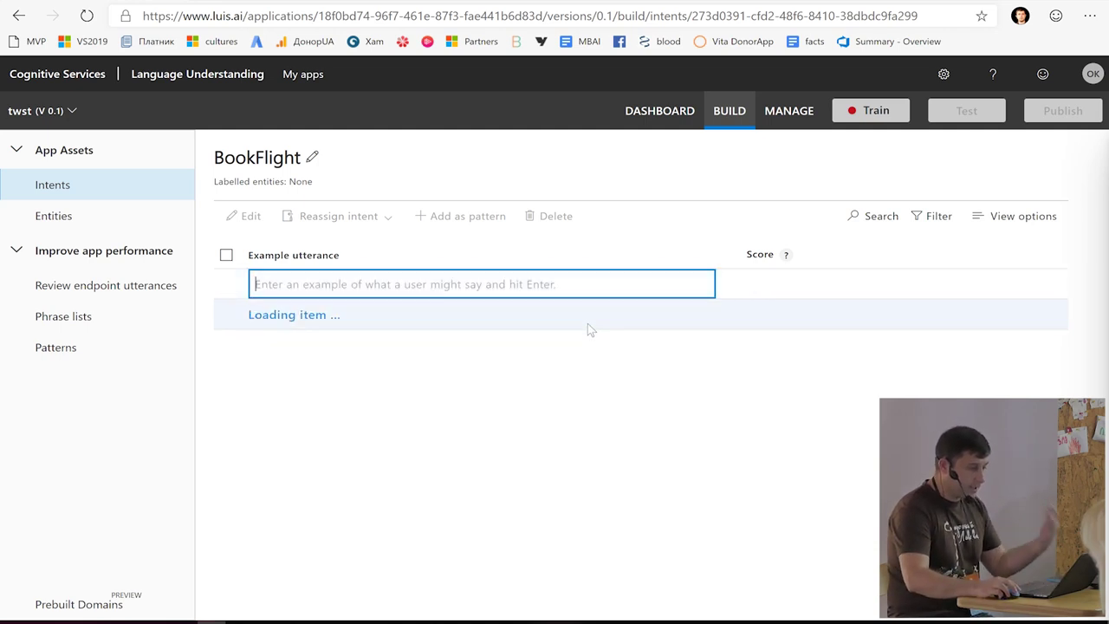
mouse_move(638, 327)
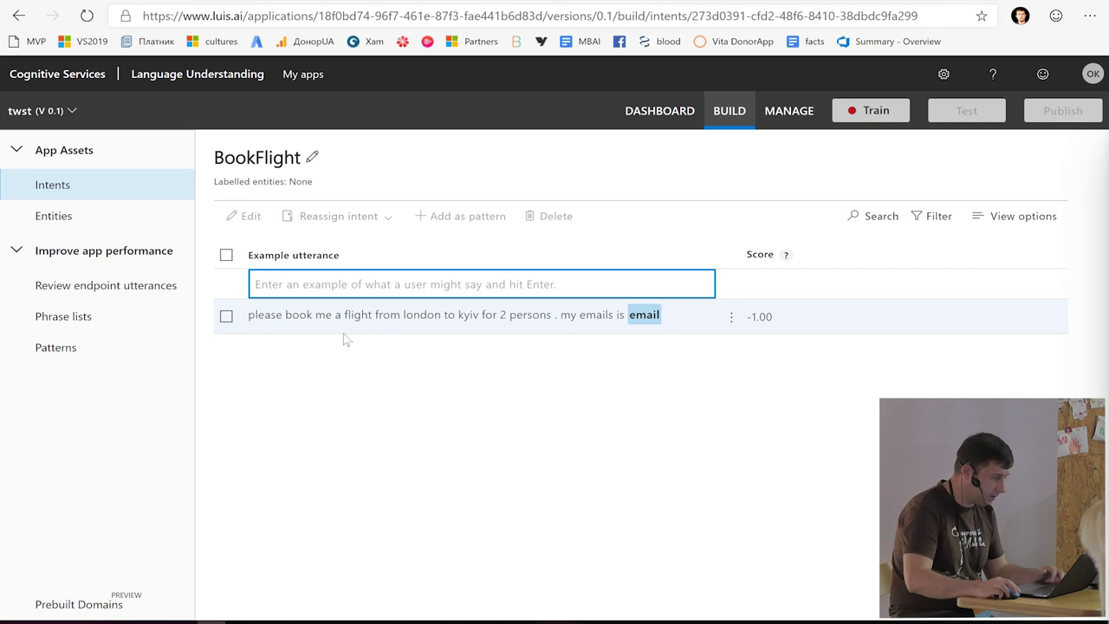
- In the first example, label london as From, kyiv as To and 2 as NumberOfTickets
left_click(416, 314)
mouse_move(457, 397)
mouse_move(459, 437)
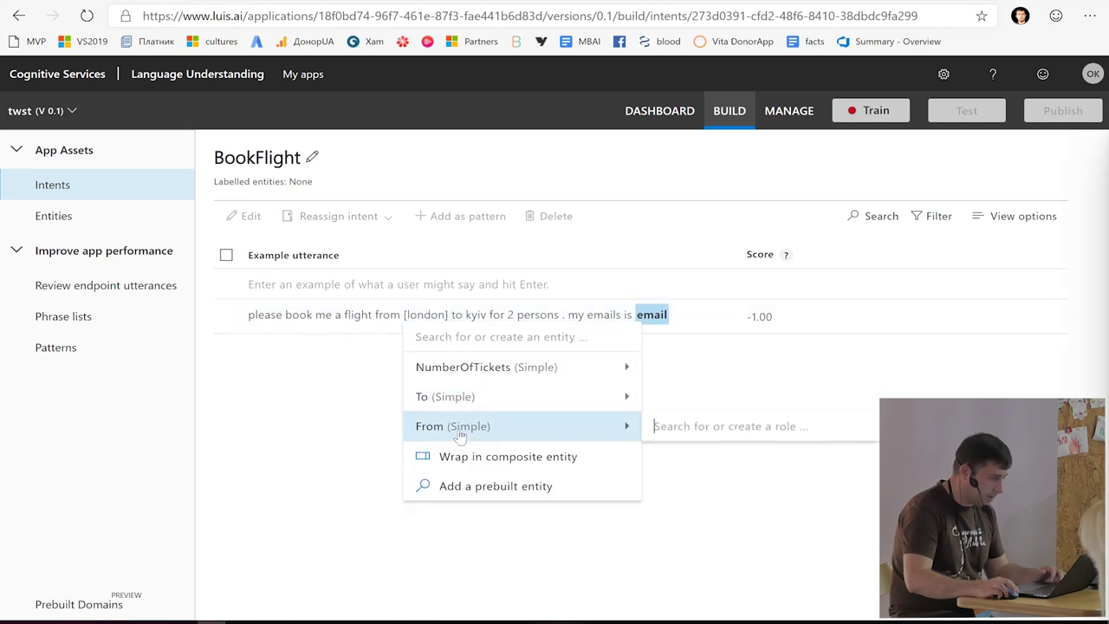
left_click(525, 426)
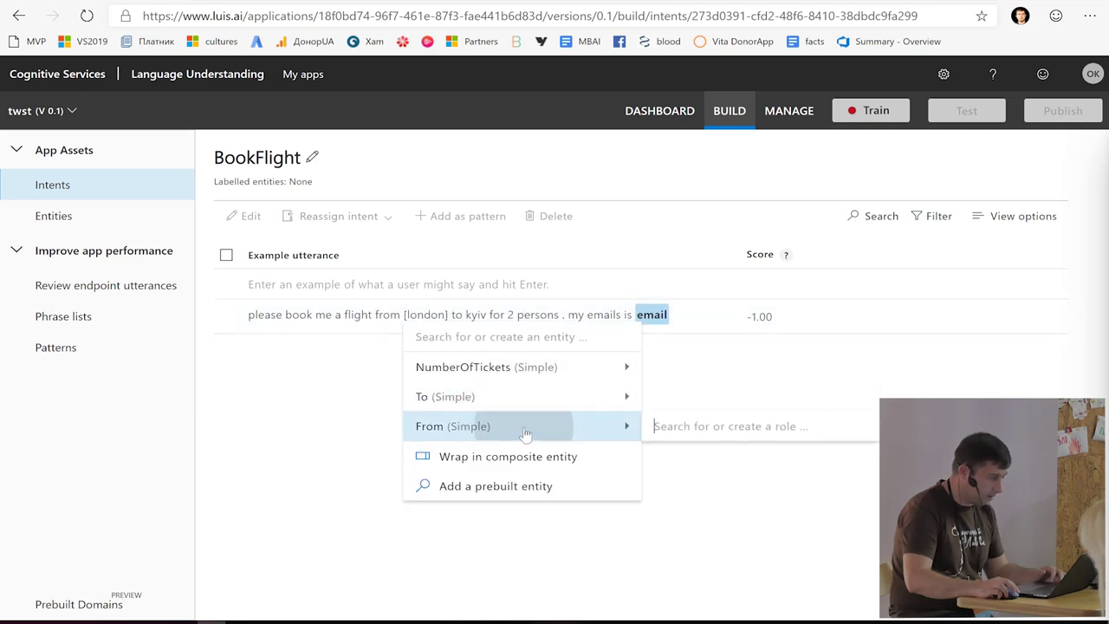
left_click(461, 315)
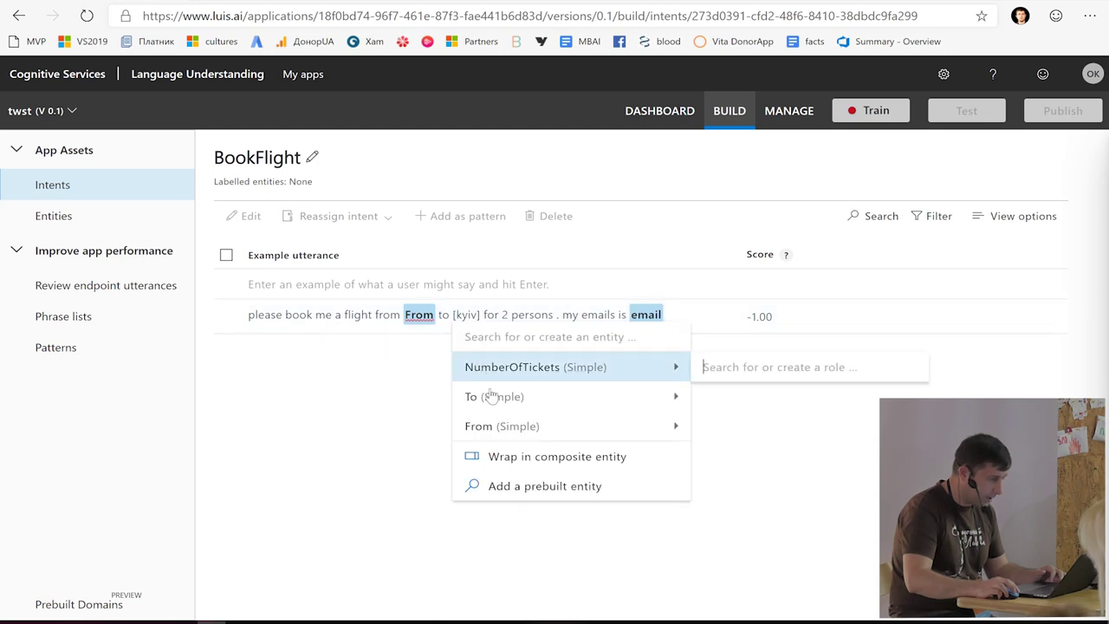
left_click(474, 396)
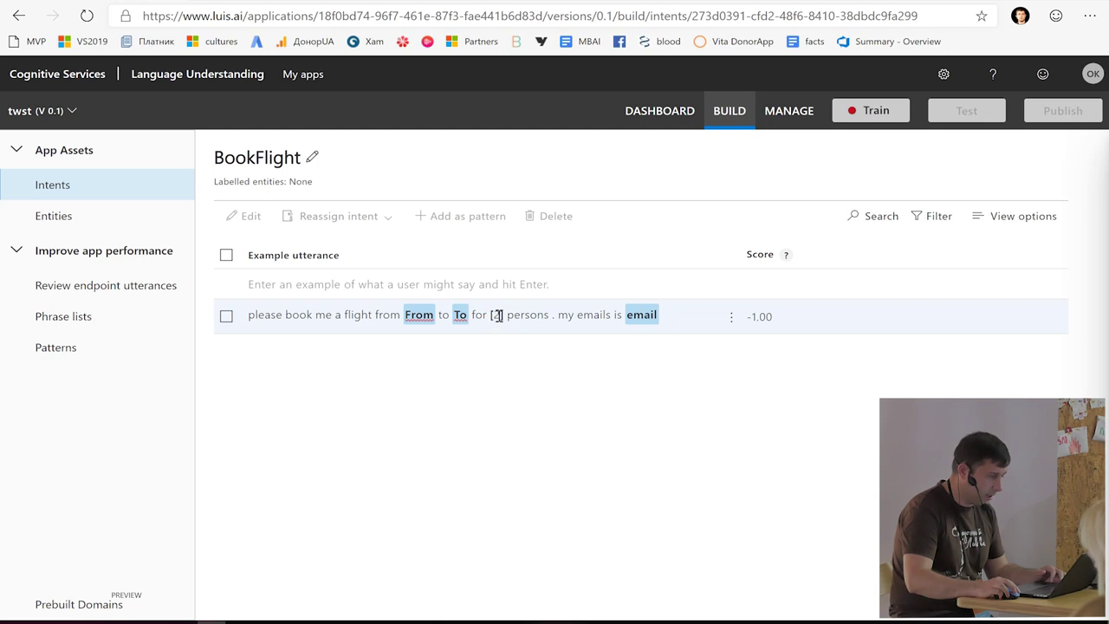
left_click(495, 314)
mouse_move(548, 409)
key("Up")
- Confirm 2 as NumberOfTickets and add the example 'Please reserve me a ticket to London'
key("Return")
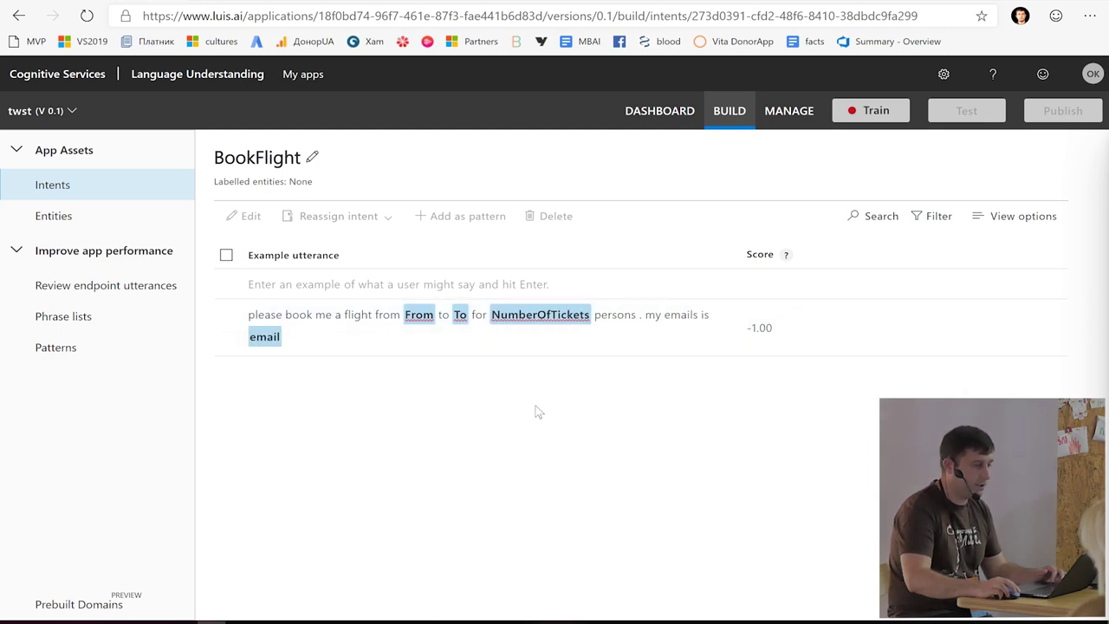
left_click(344, 282)
type("Please reserave me sa")
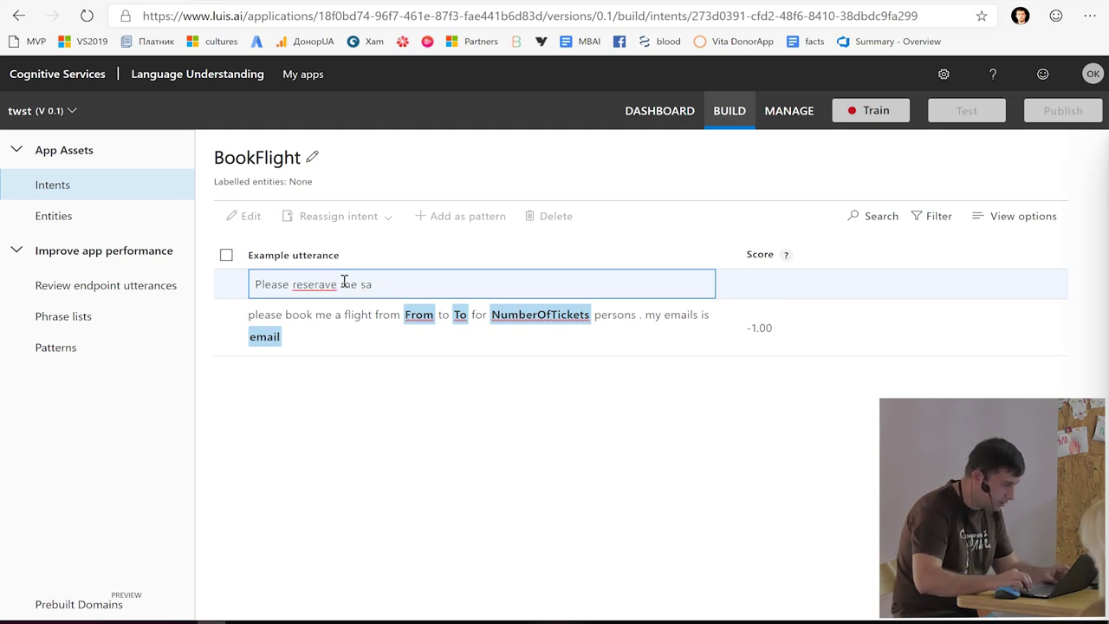
key("ctrl+shift+Left")
type("reserve")
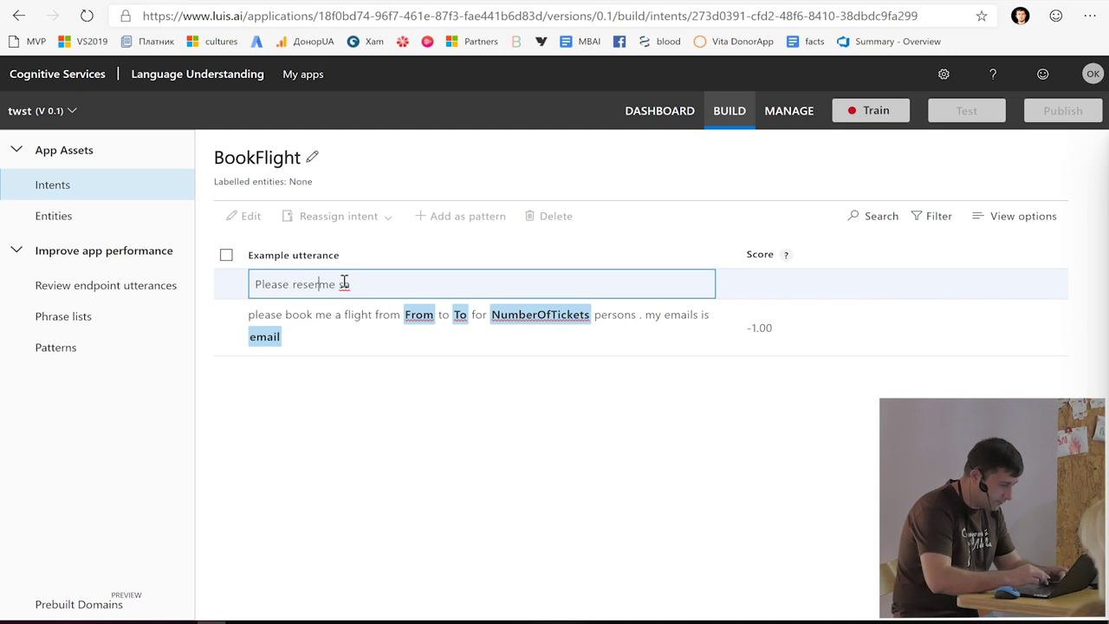
key("End")
key("BackSpace")
key("BackSpace")
type("a")
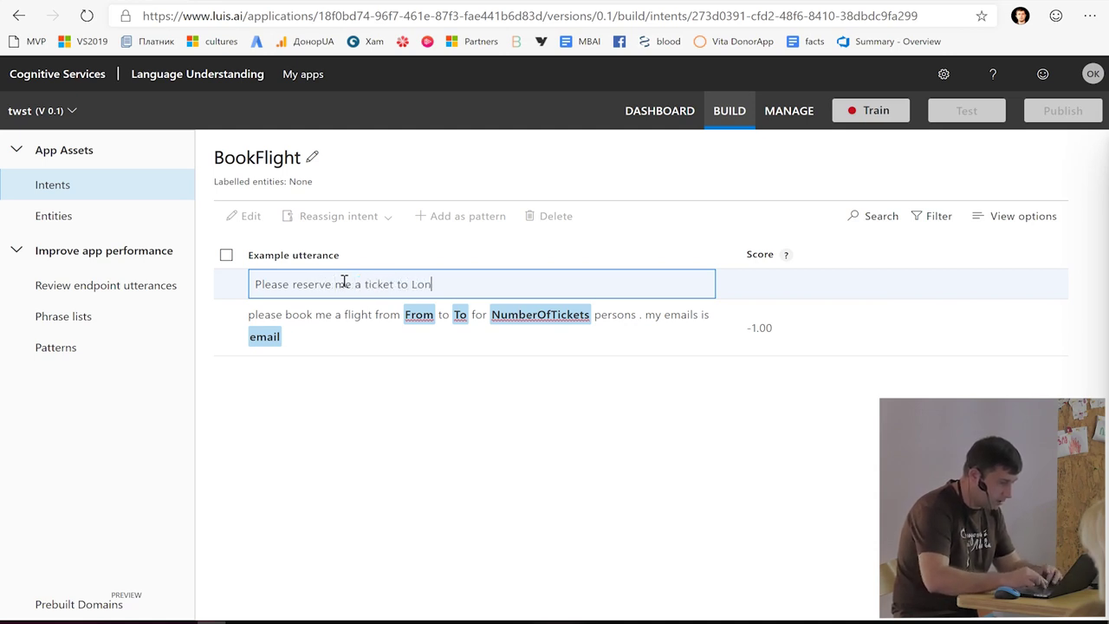
key("Return")
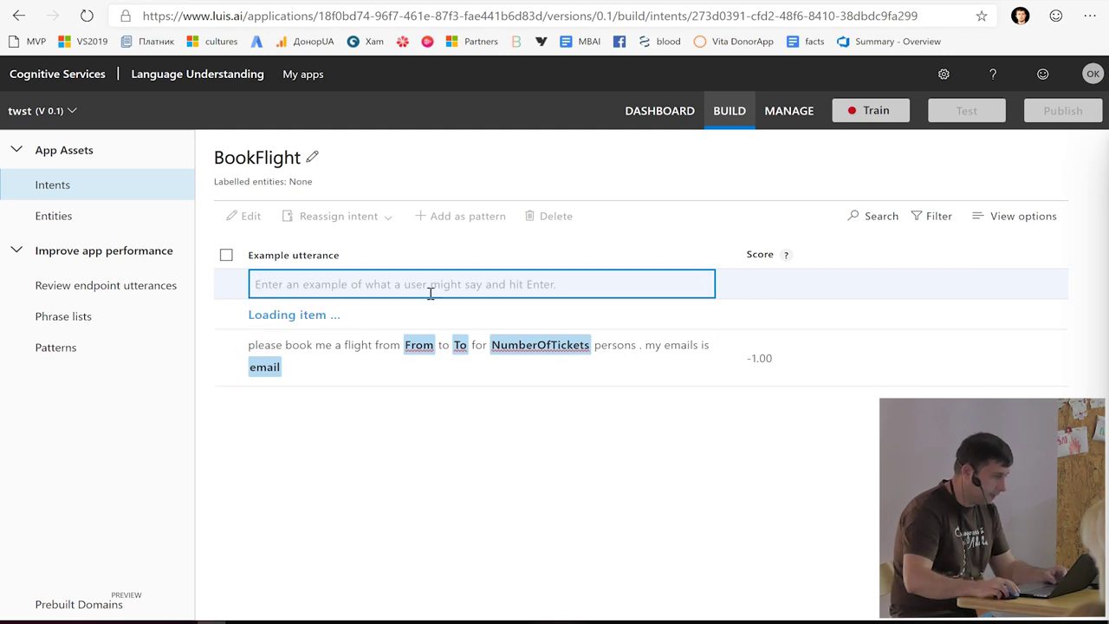
- Label london as To, then begin the example 'I need two tickets for tomorrow to...'
left_click(433, 315)
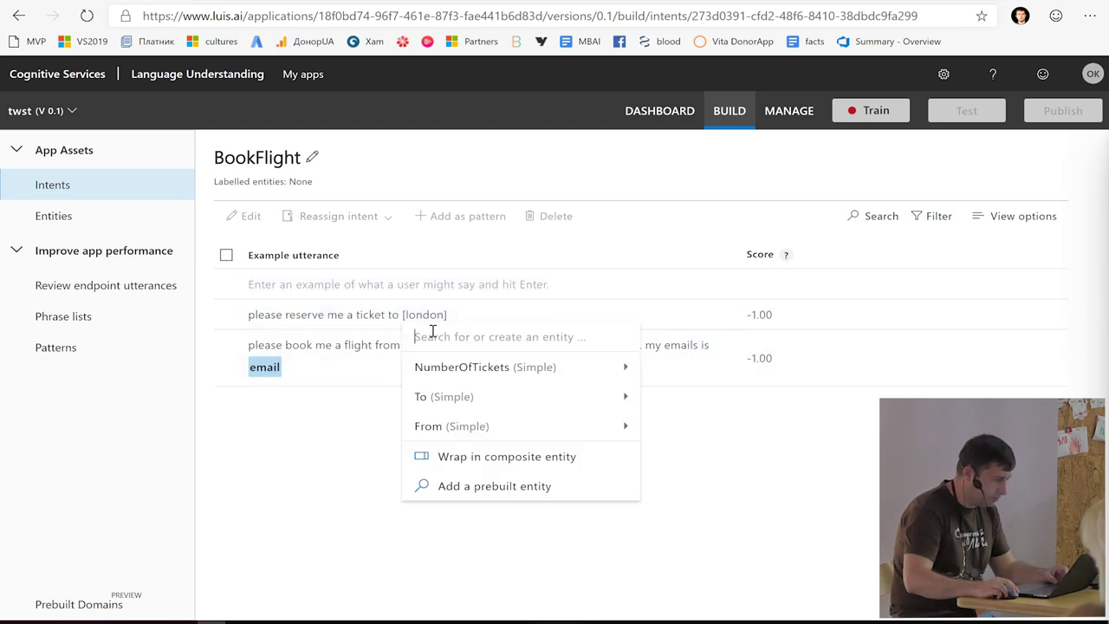
left_click(481, 399)
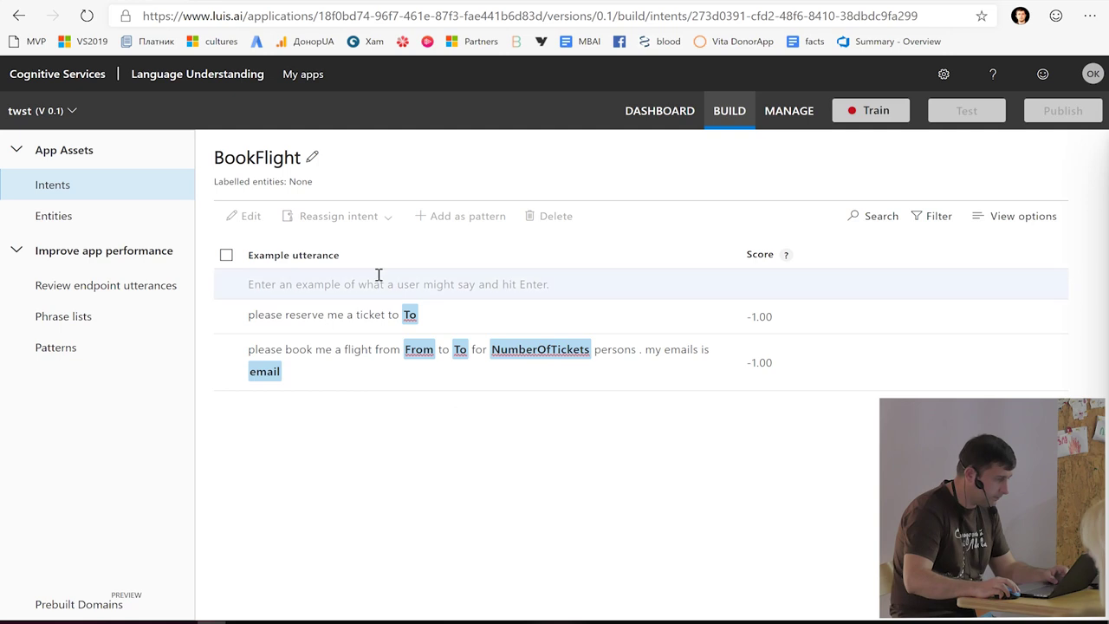
left_click(337, 285)
type("I need two")
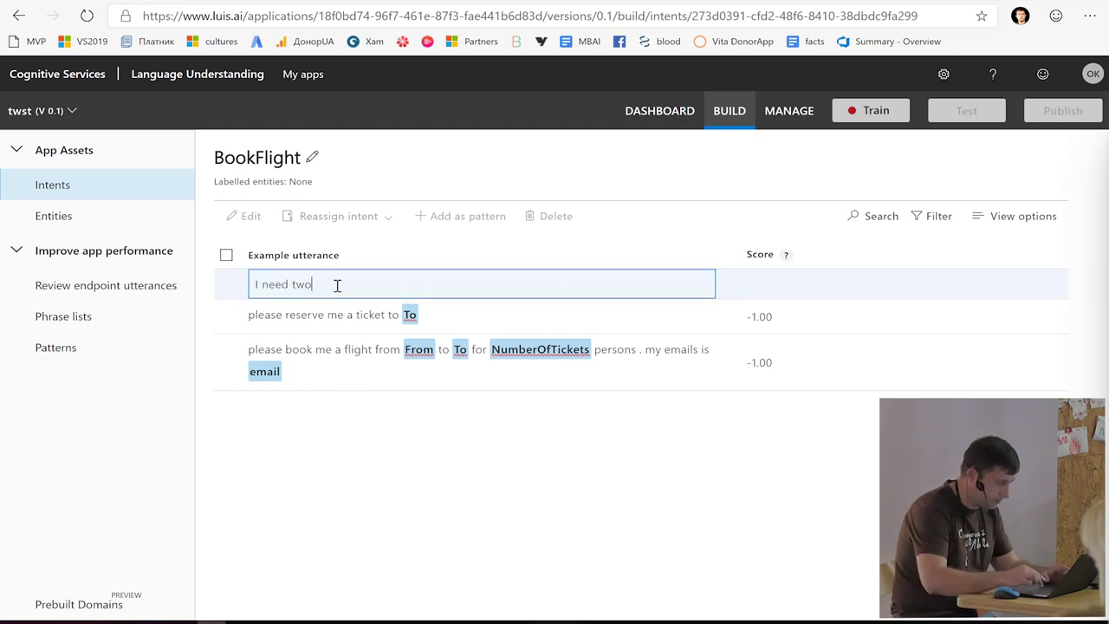
type(" tickets f")
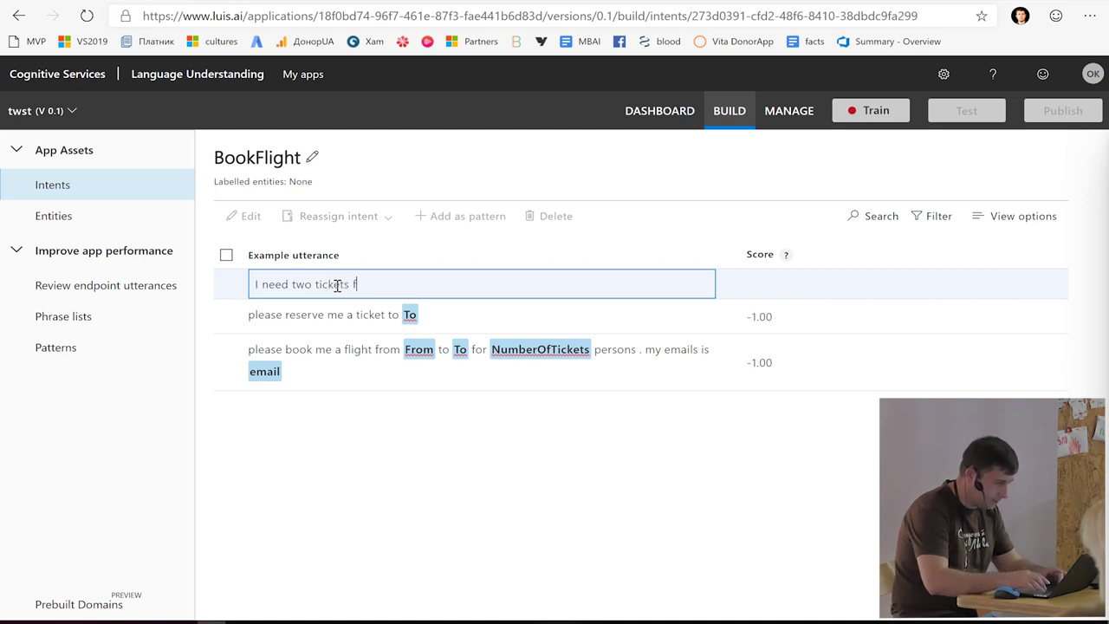
type("or tomorrow to")
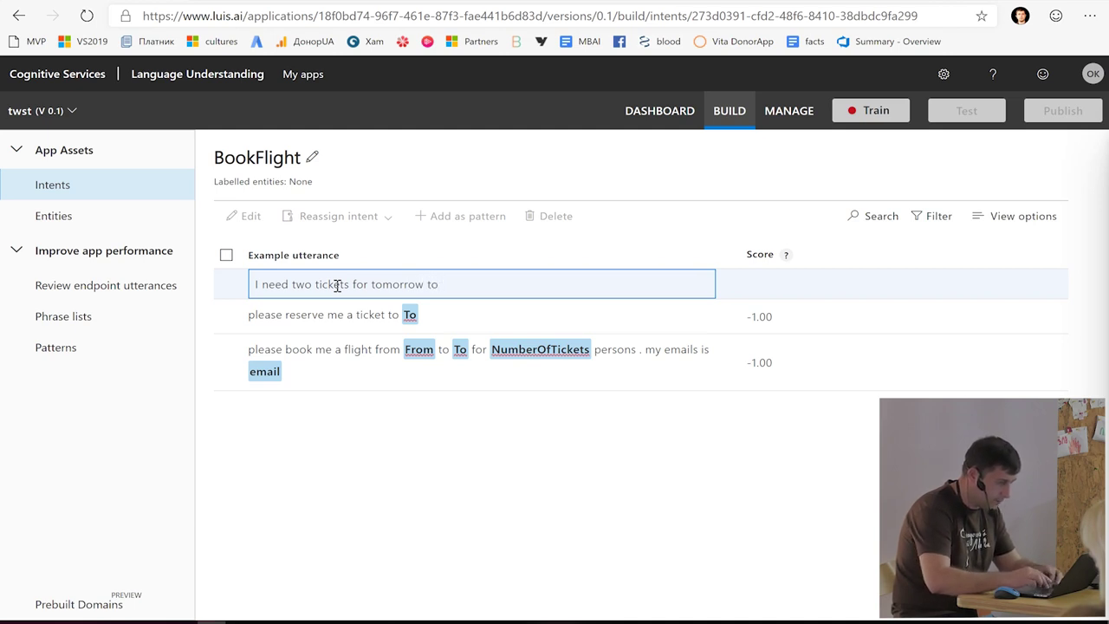
type(" Lon")
- Add 'I need two tickets for tomorrow to Lviv' as the third example and select tomorrow
key("Return")
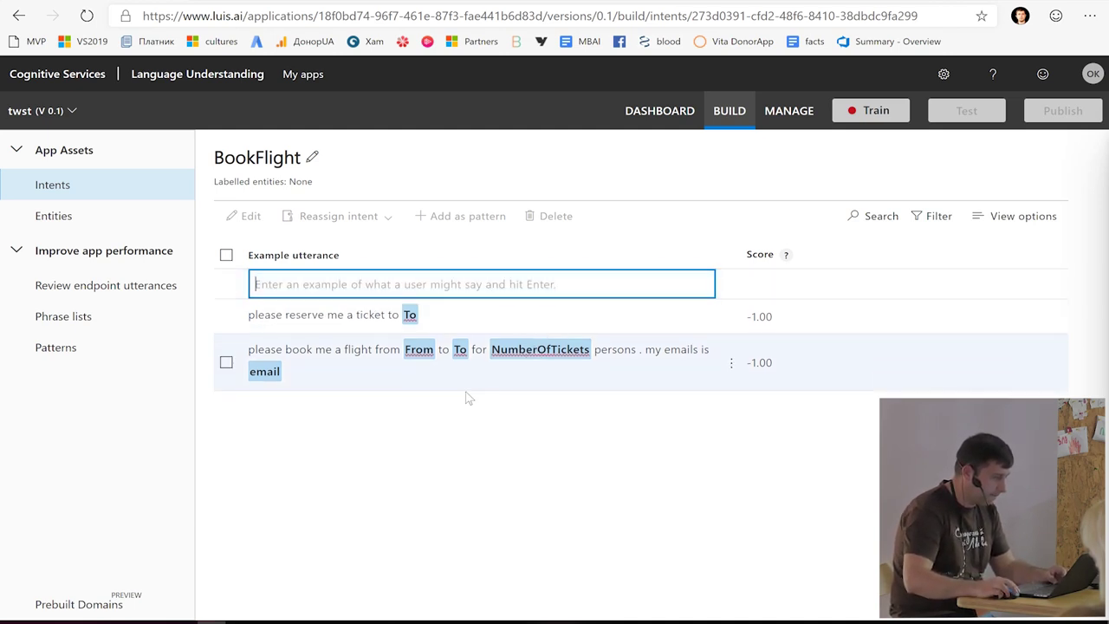
left_click(389, 315)
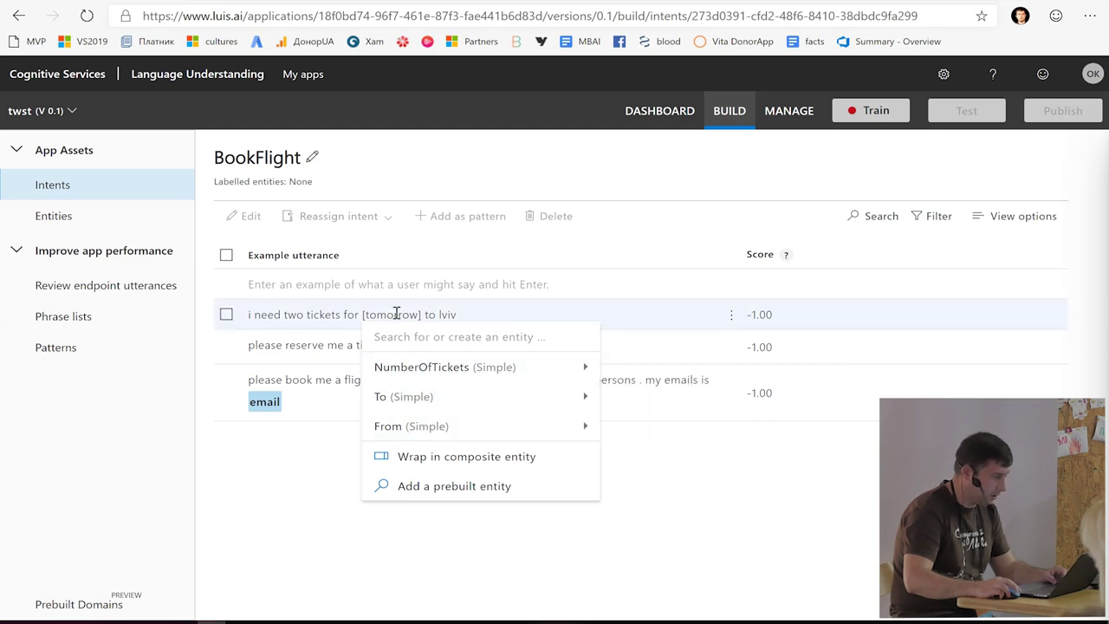
- Add the prebuilt datetimeV2 entity, then reopen the BookFlight intent's examples
left_click(131, 227)
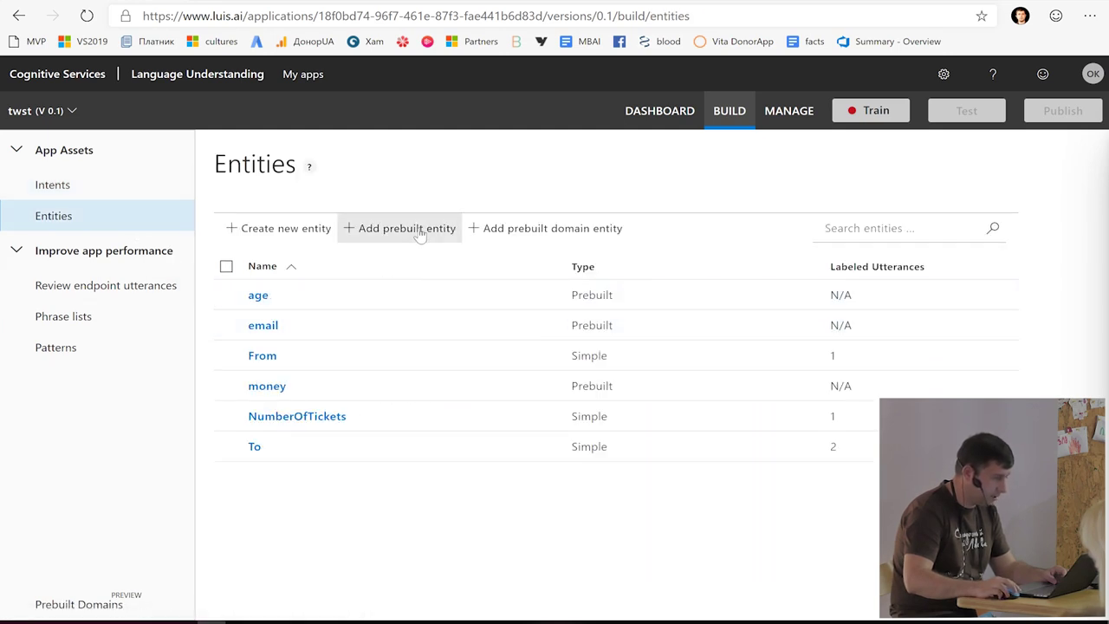
left_click(420, 234)
left_click(279, 249)
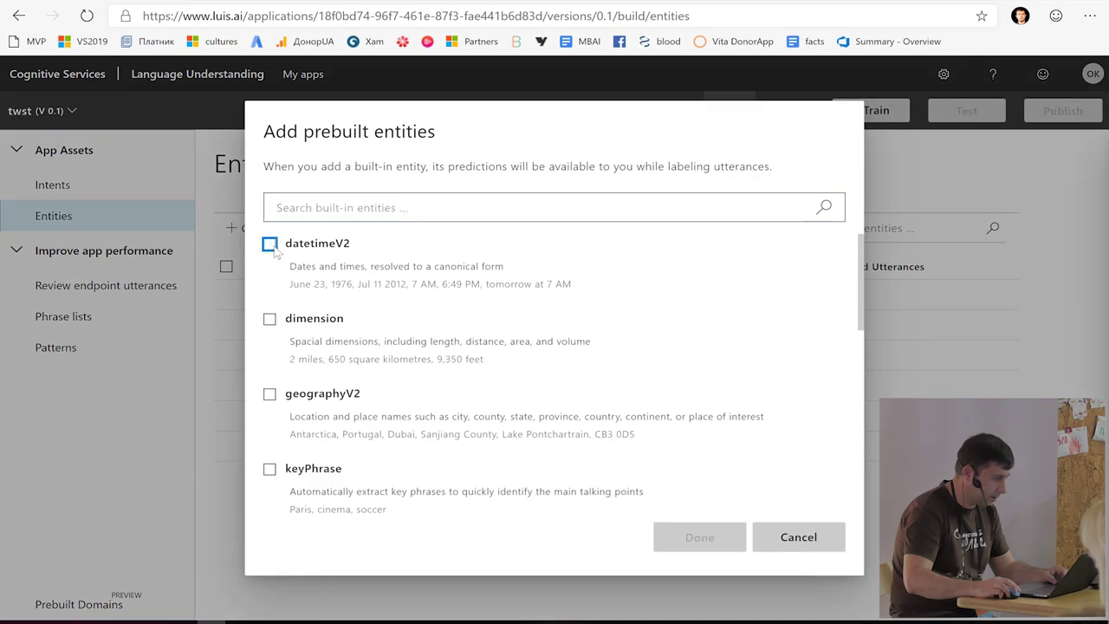
left_click(699, 537)
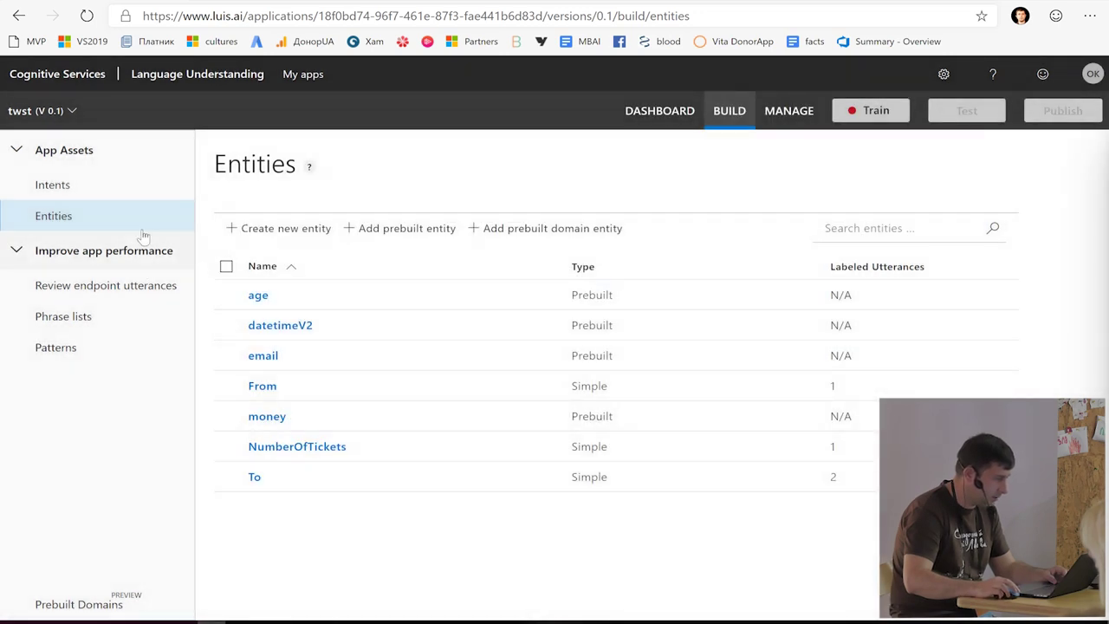
left_click(111, 192)
left_click(307, 298)
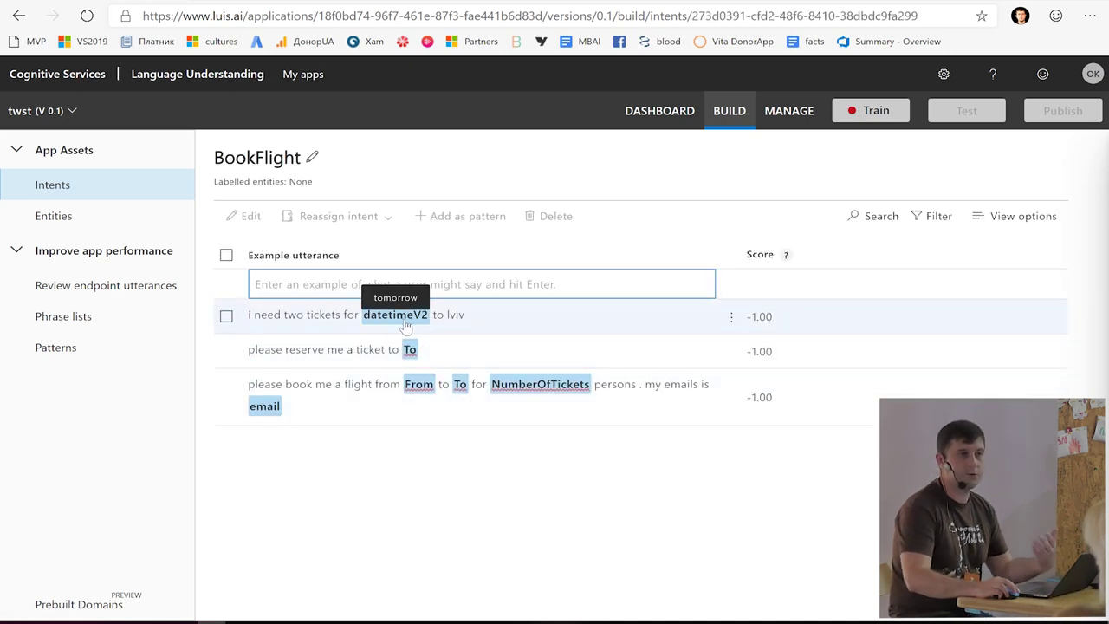
- In the two-ticket Lviv example, label lviv as To and two as NumberOfTickets
left_click(454, 315)
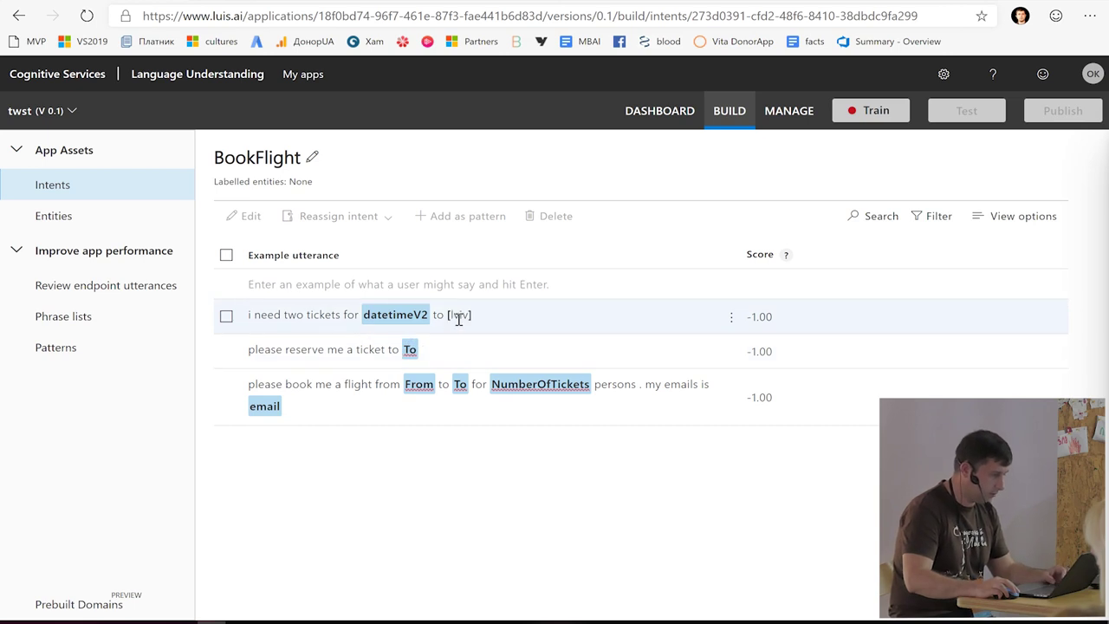
left_click(510, 400)
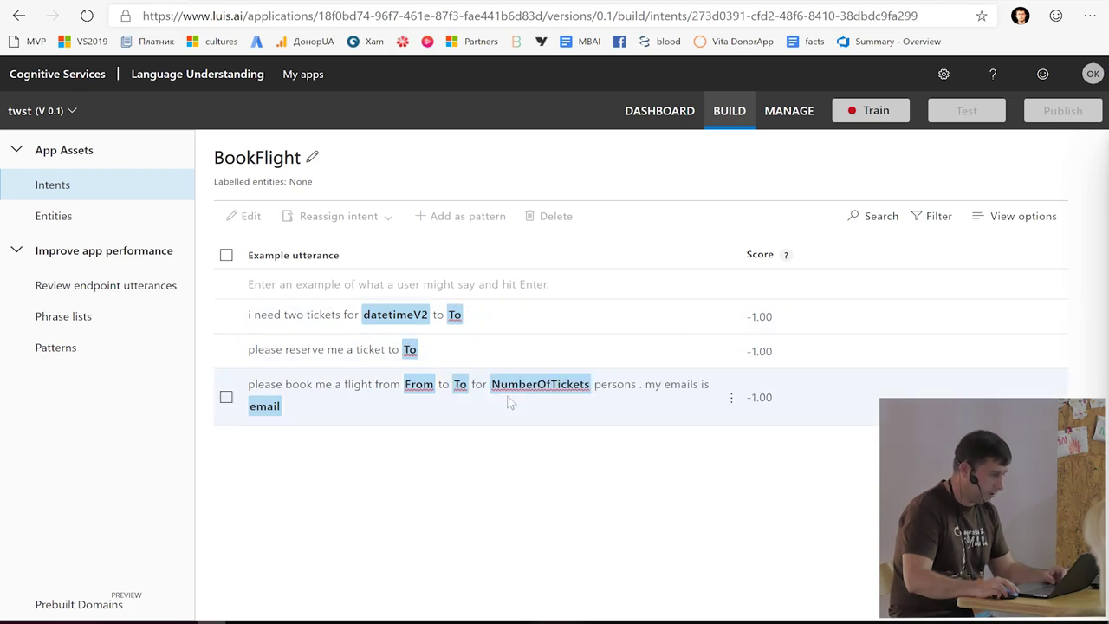
left_click(294, 315)
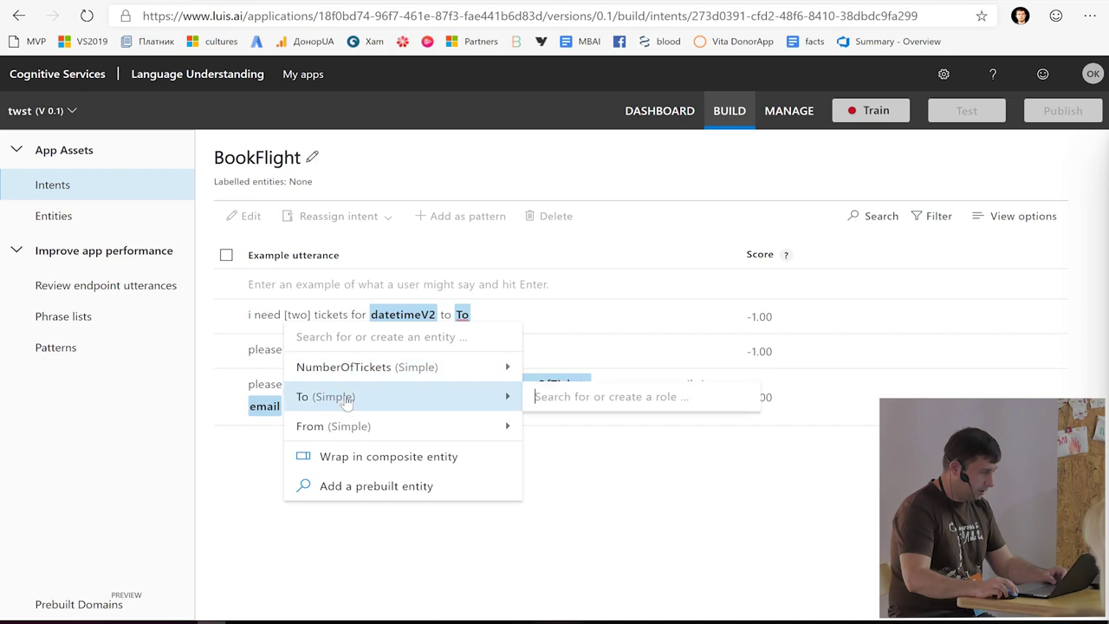
left_click(355, 369)
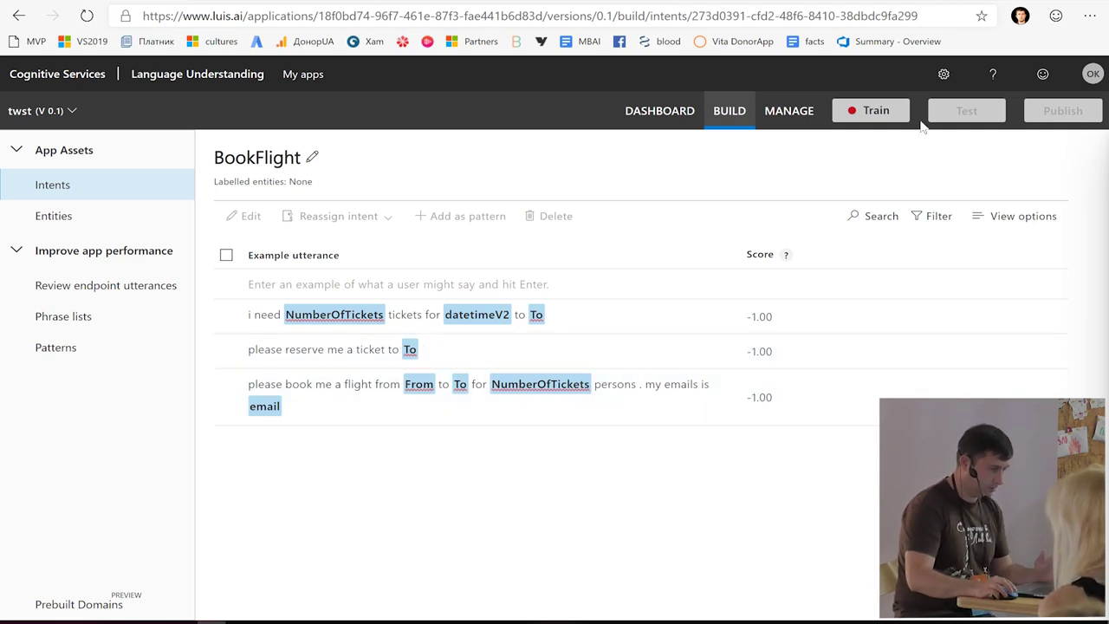
- Train the app and test the utterance 'i want three tickets from kyiv to odesa'
left_click(876, 112)
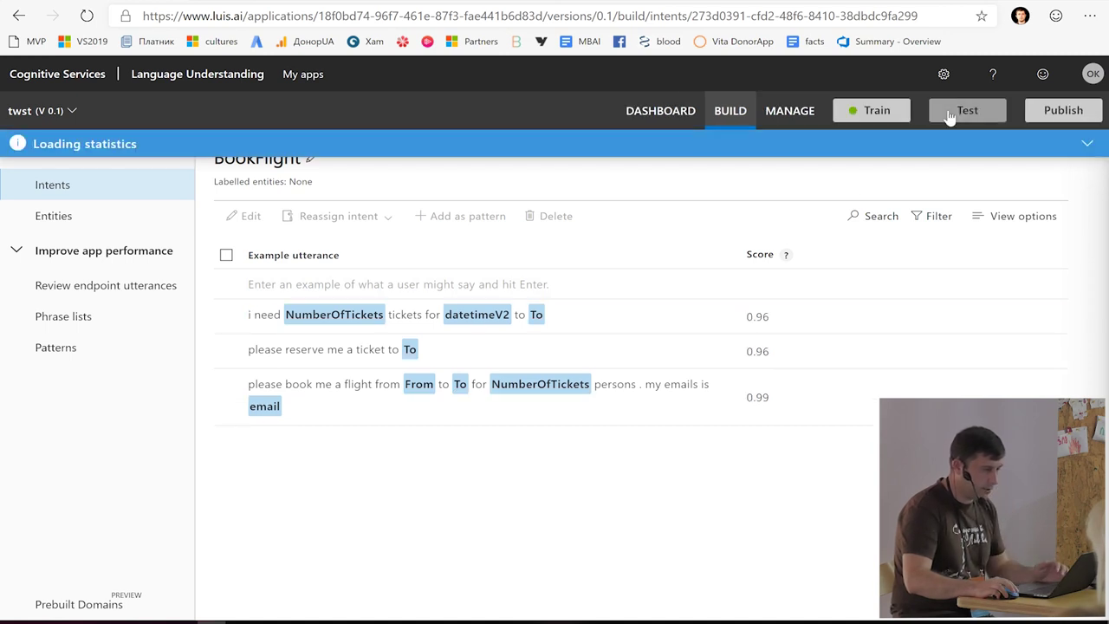
left_click(950, 117)
left_click(874, 195)
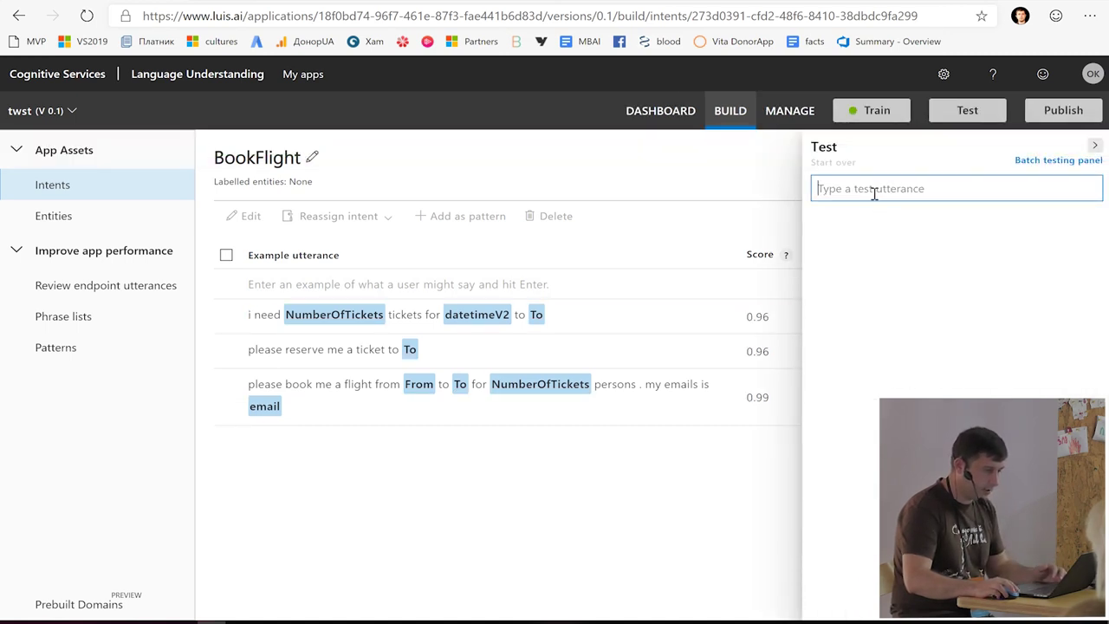
type("I")
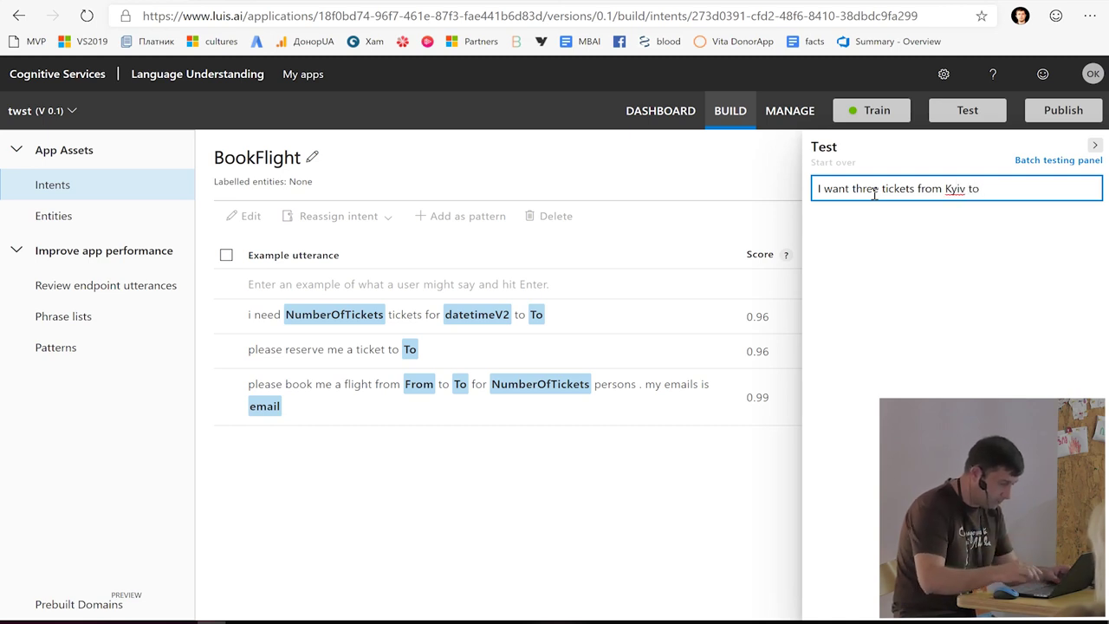
key("Return")
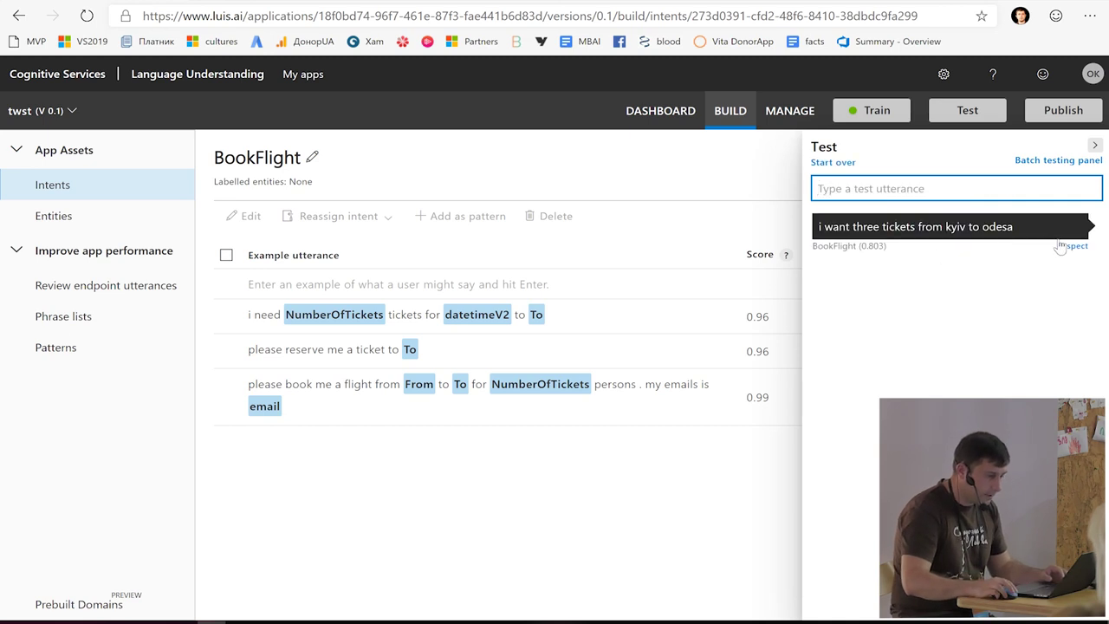
- Inspect the result (BookFlight 0.803, only odesa found as To) and copy the utterance
left_click(1071, 246)
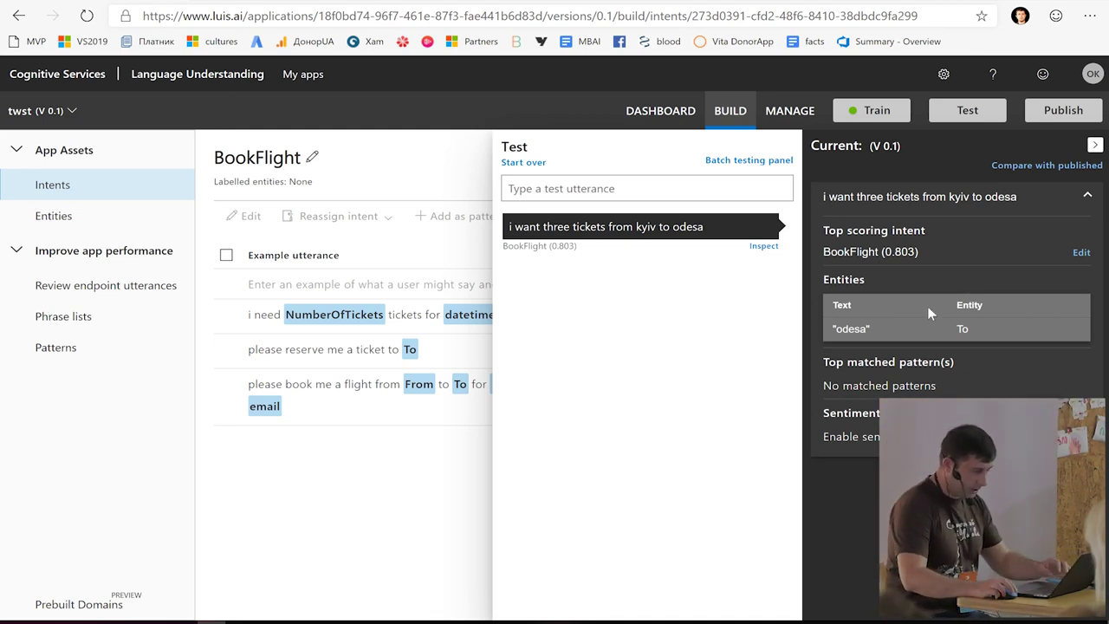
left_click_drag(708, 228, 508, 230)
key("ctrl+c")
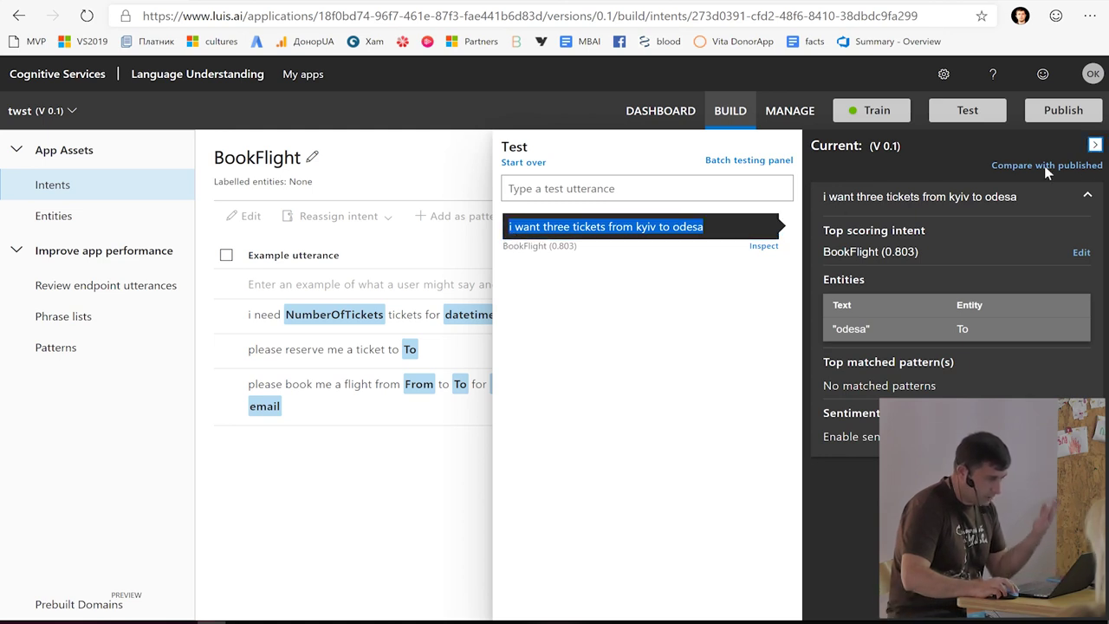
left_click(1094, 144)
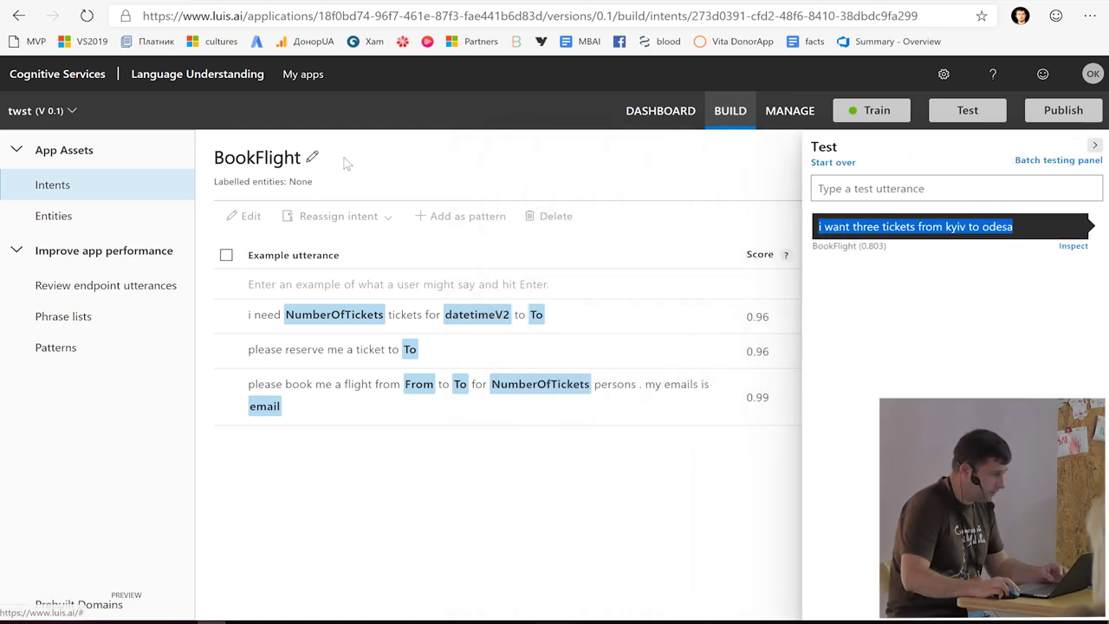
- Add 'i want three tickets from kyiv to odesa' as a new BookFlight example
left_click(361, 284)
key("ctrl+v")
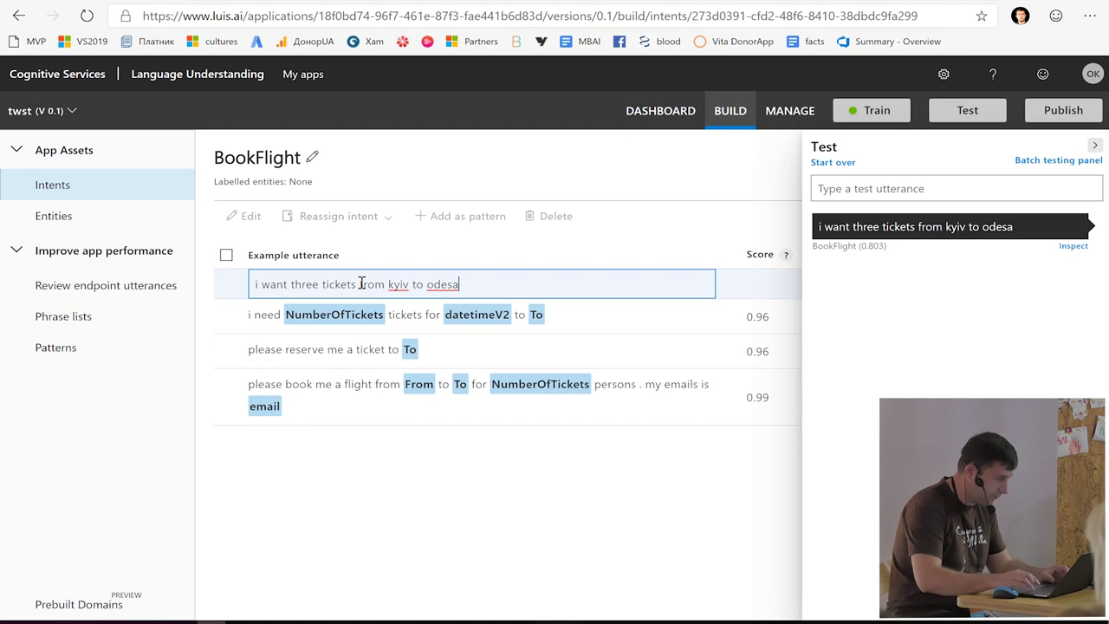
key("Return")
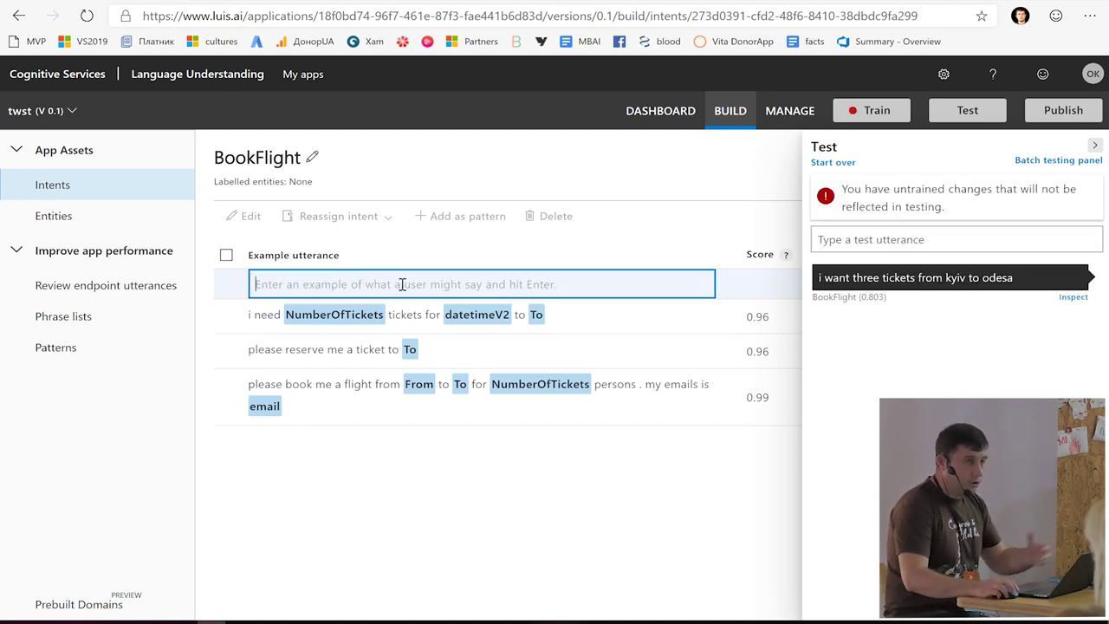
- Label three as NumberOfTickets and kyiv as From, then retrain the app
left_click(305, 318)
left_click(305, 318)
left_click(303, 367)
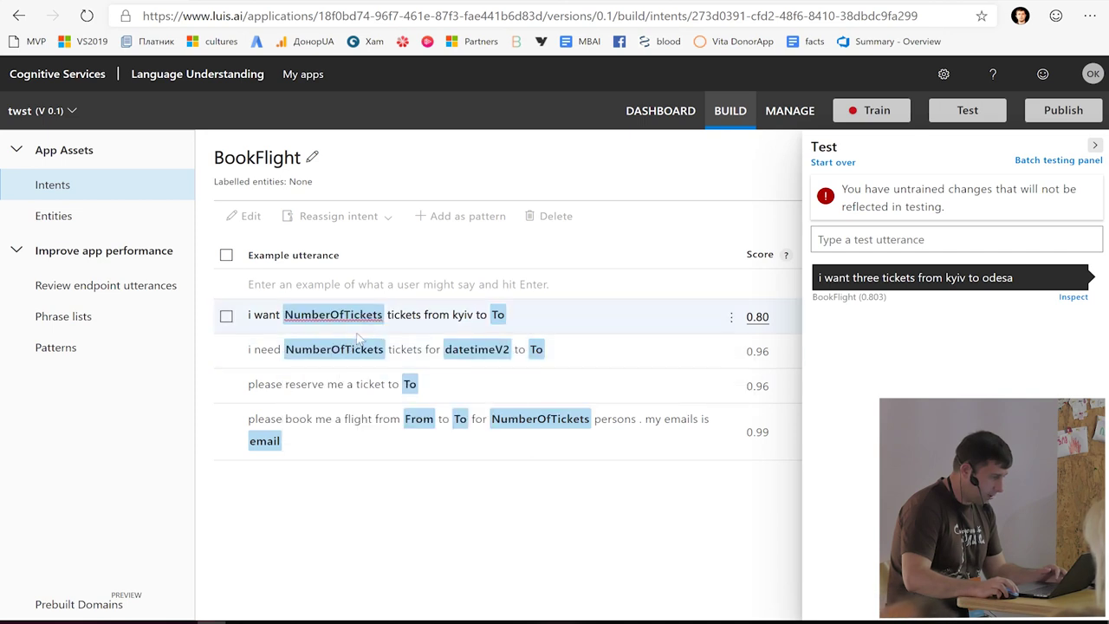
left_click(468, 316)
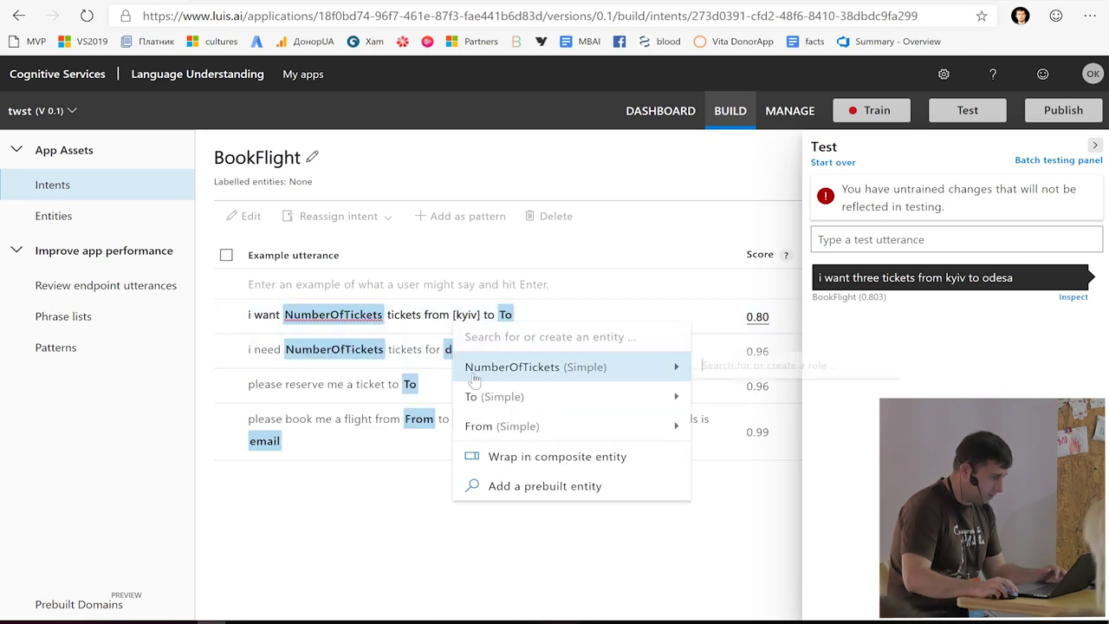
left_click(502, 426)
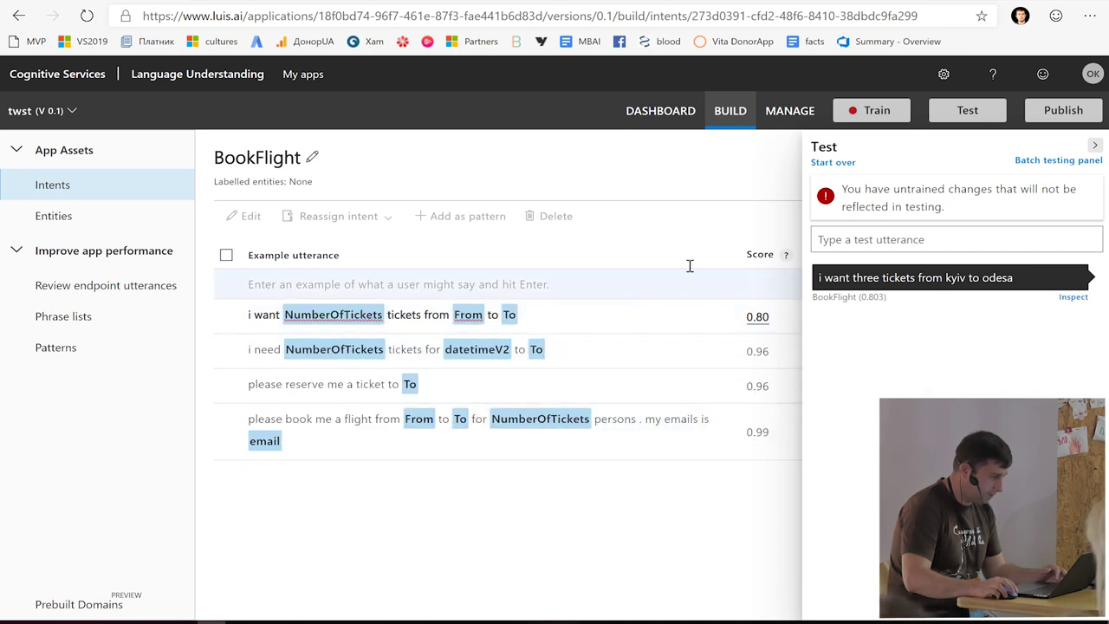
left_click(1095, 148)
left_click(871, 110)
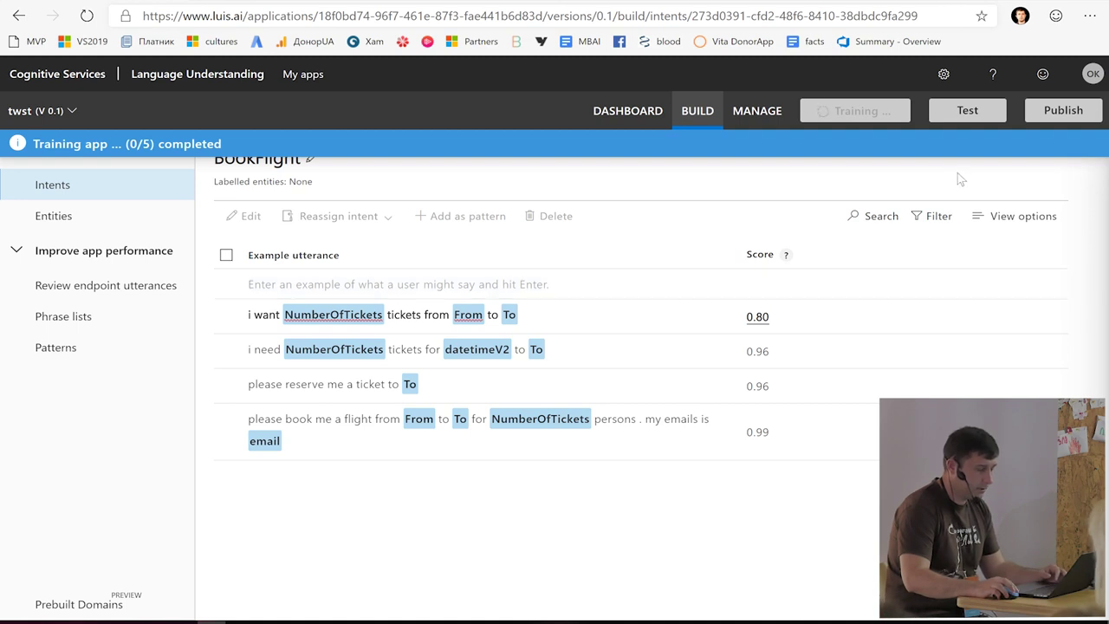
- Retest the kyiv-to-odesa utterance: BookFlight 0.973 with three, kyiv and odesa all extracted
left_click(965, 113)
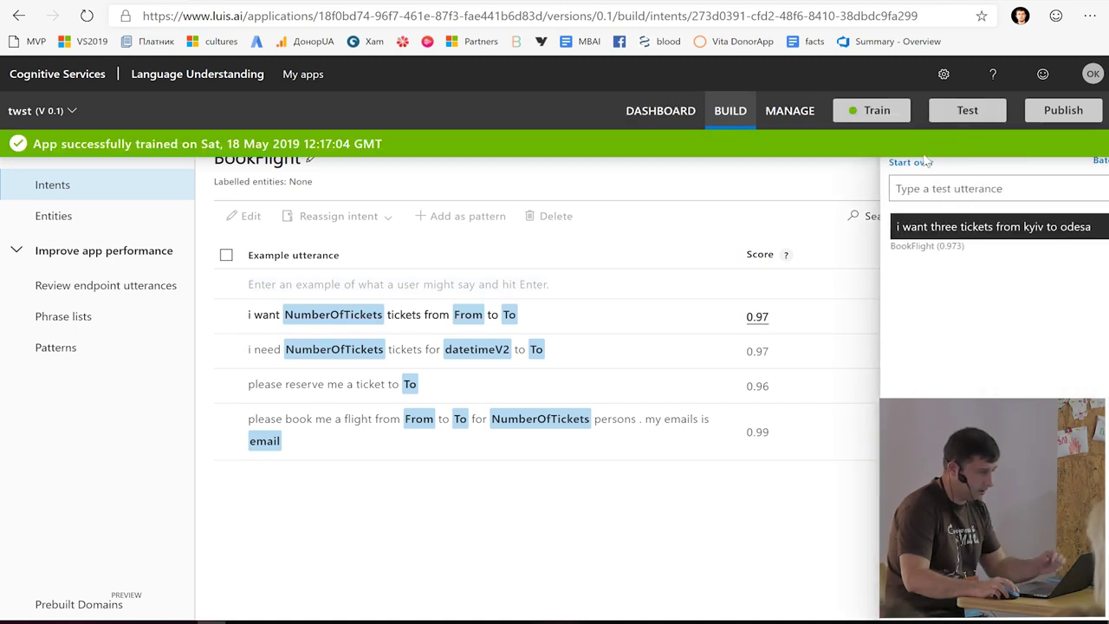
left_click(942, 190)
key("ctrl+v")
key("Return")
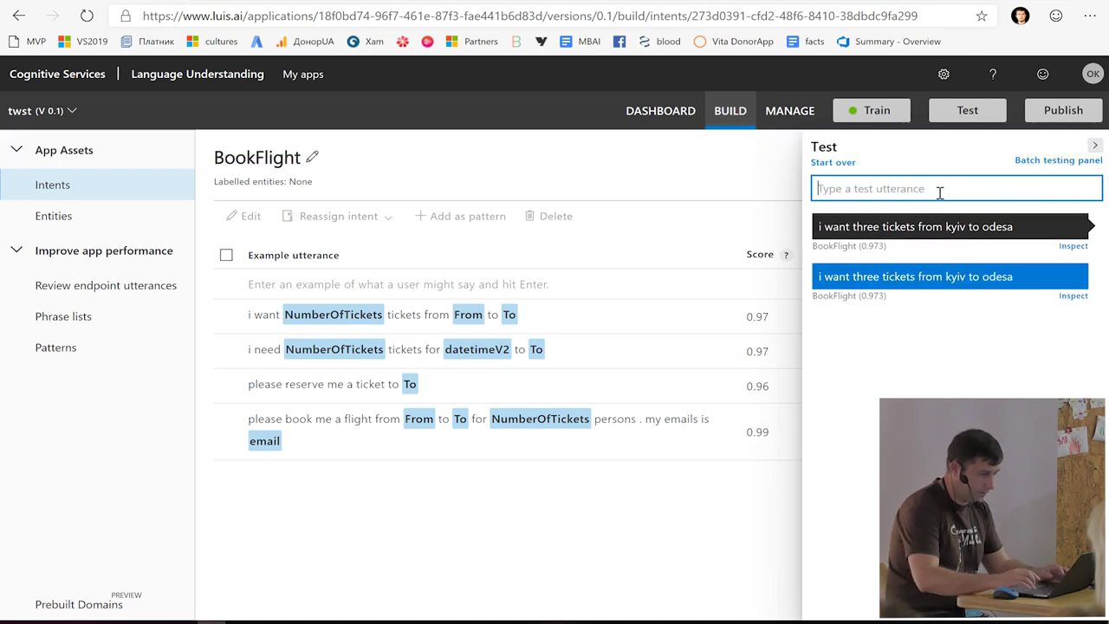
left_click(1070, 246)
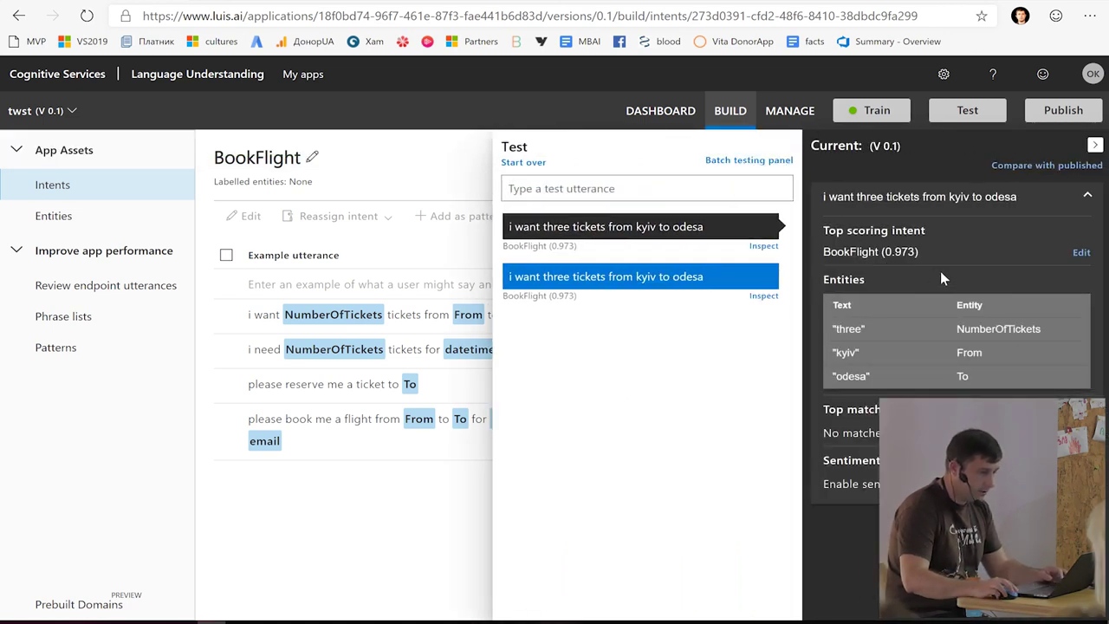